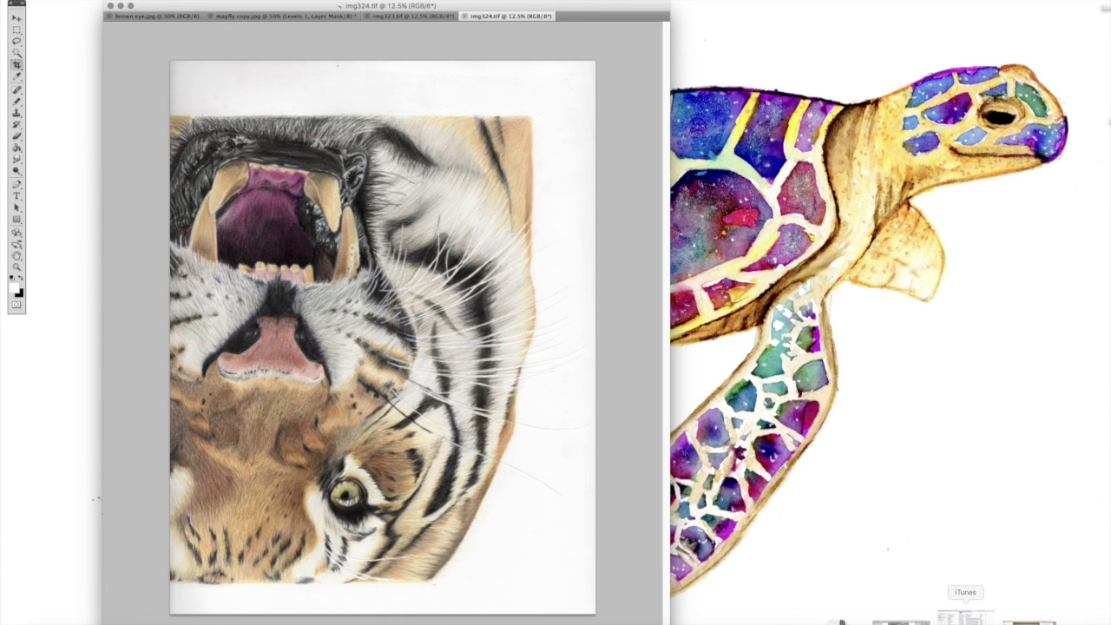
# Step: Switch to Firefox and search the web for "Free photoshop cs2"
pyautogui.click(324, 618)
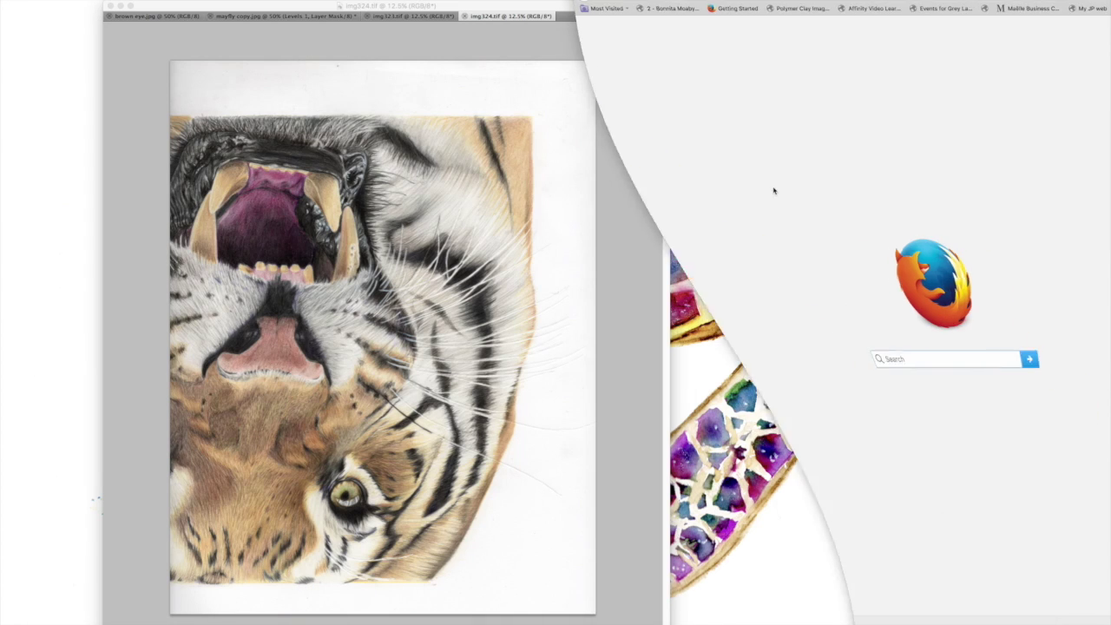
pyautogui.moveTo(781, 1); pyautogui.dragTo(721, 2)
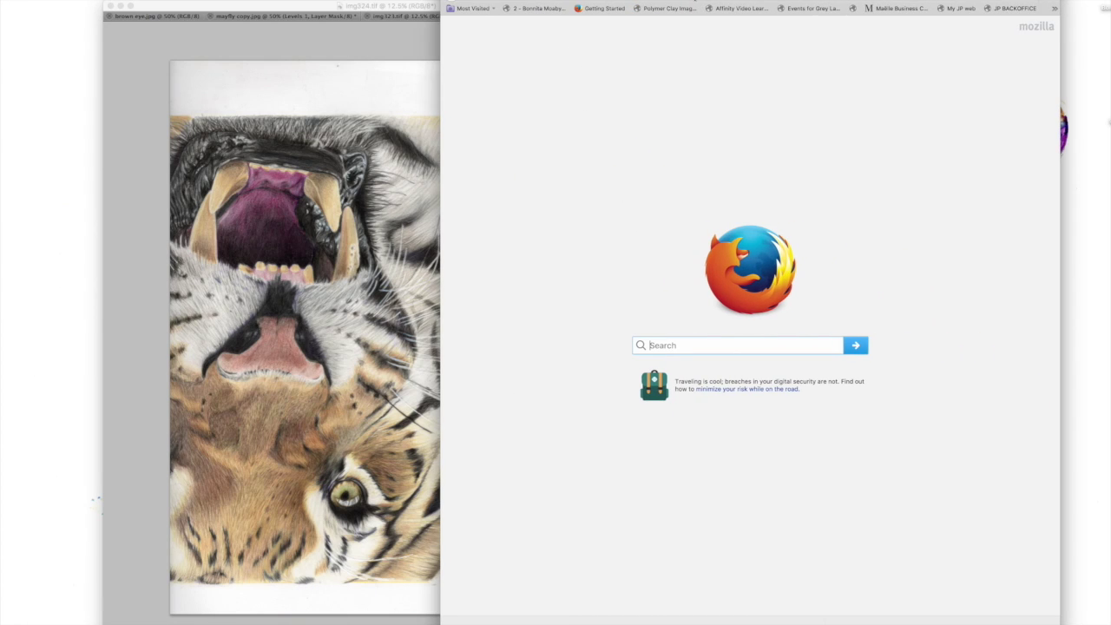
pyautogui.write('Free')
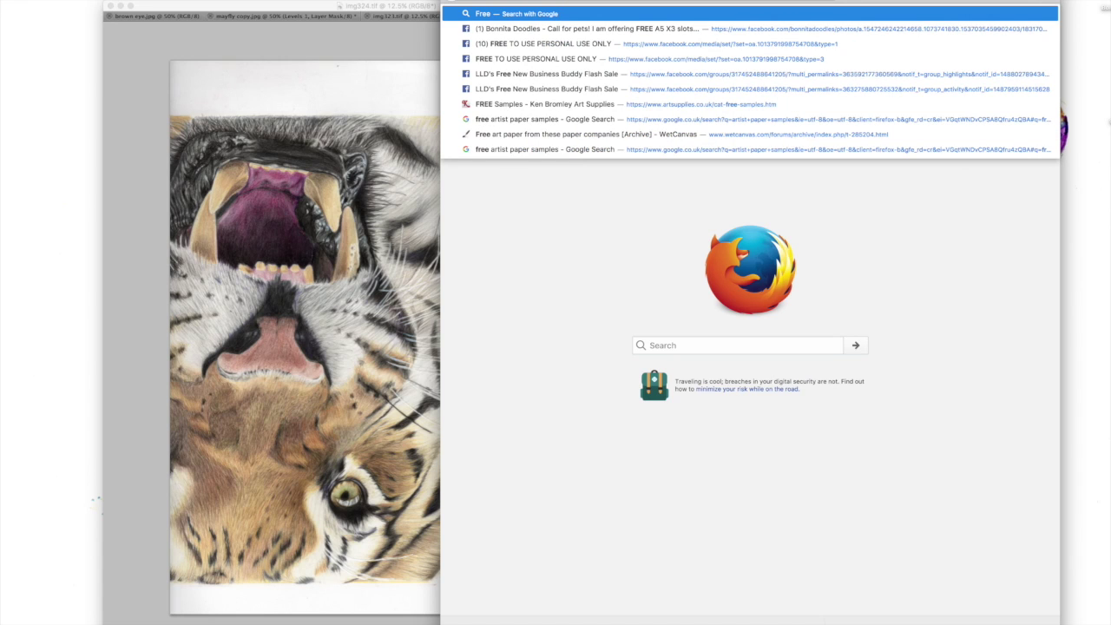
pyautogui.write(' photoshop')
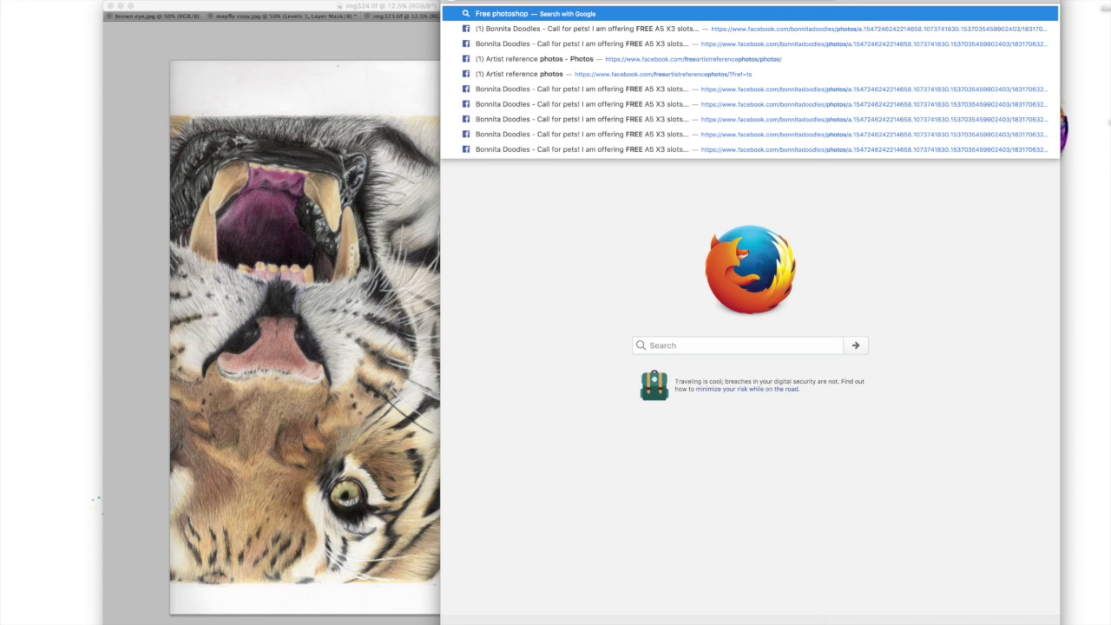
pyautogui.write(' online')
pyautogui.press('Return')
pyautogui.press('Return')
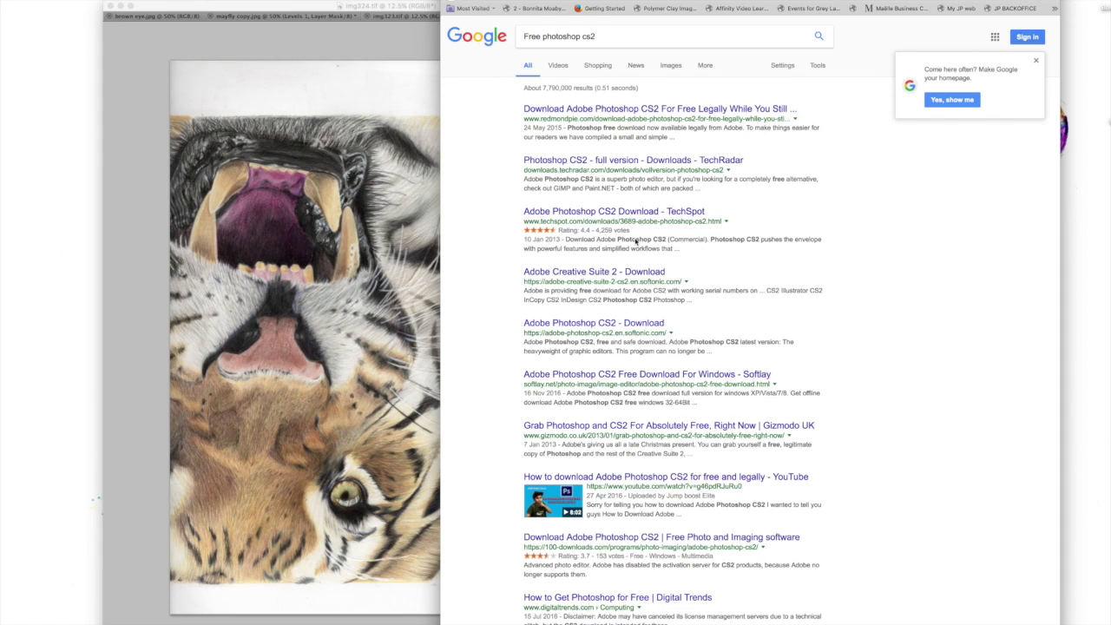
# Step: Search for "Gimp", view the official GIMP website and return to the search results
pyautogui.click(624, 40)
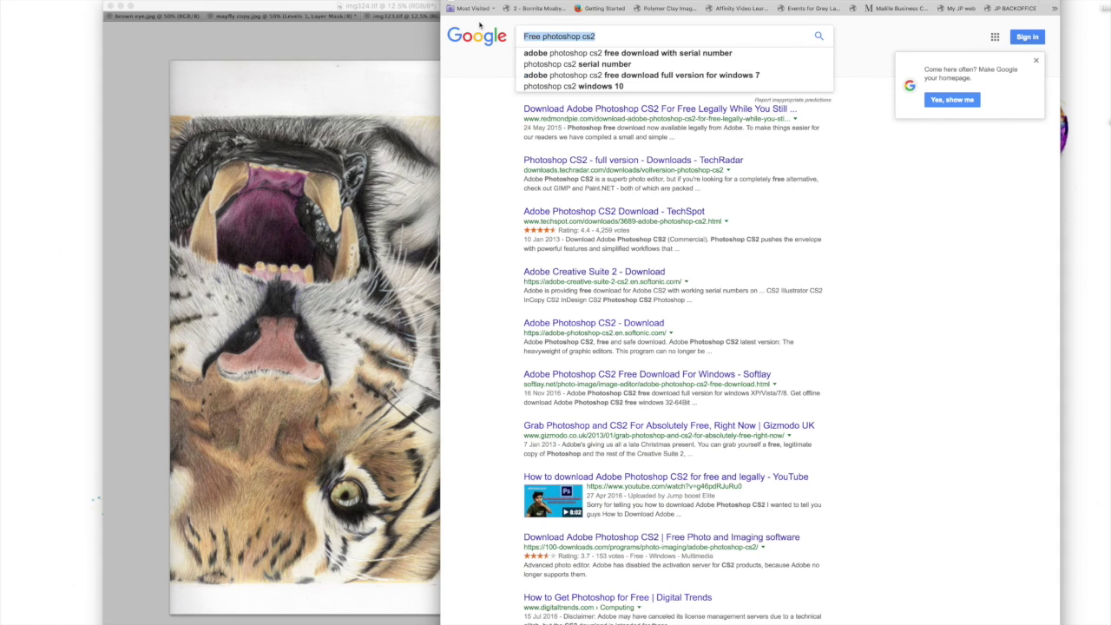
pyautogui.write('Gimp')
pyautogui.press('Return')
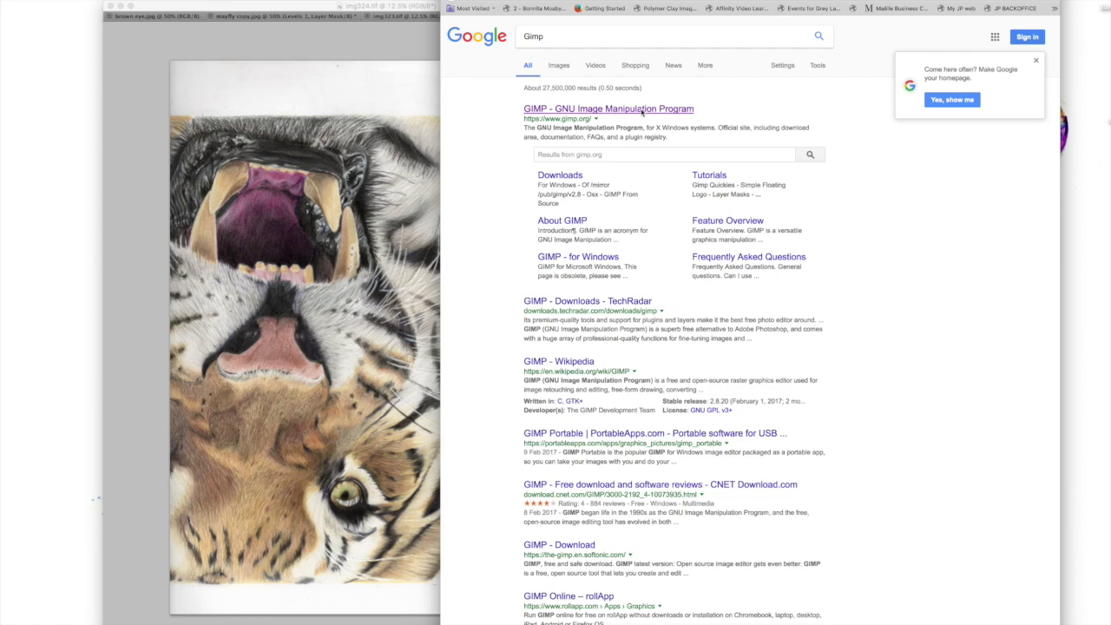
pyautogui.click(642, 109)
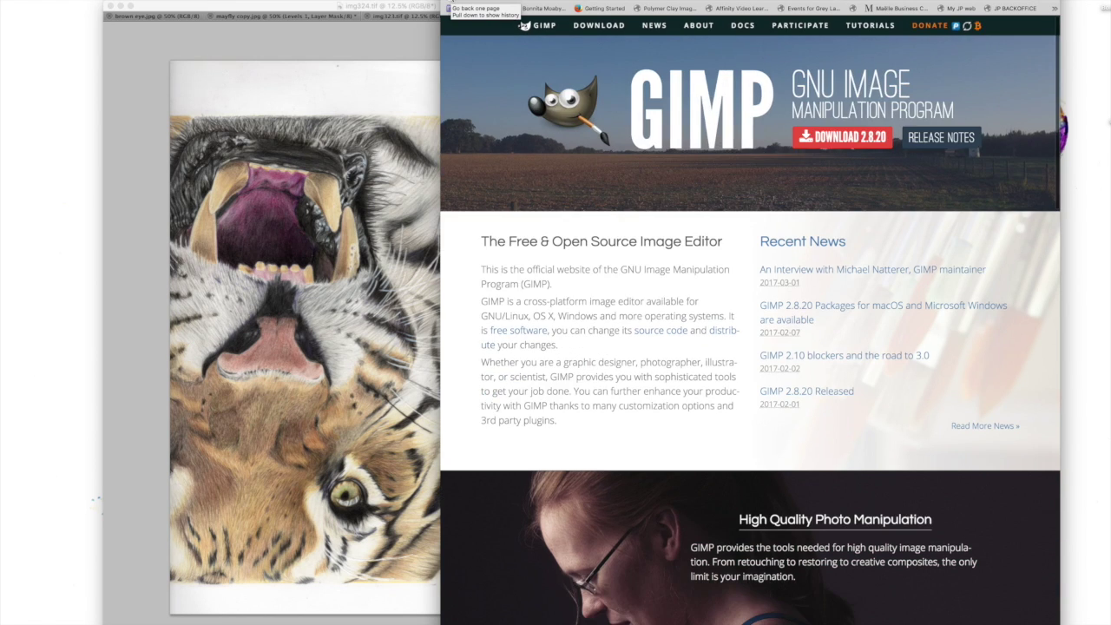
pyautogui.click(449, 1)
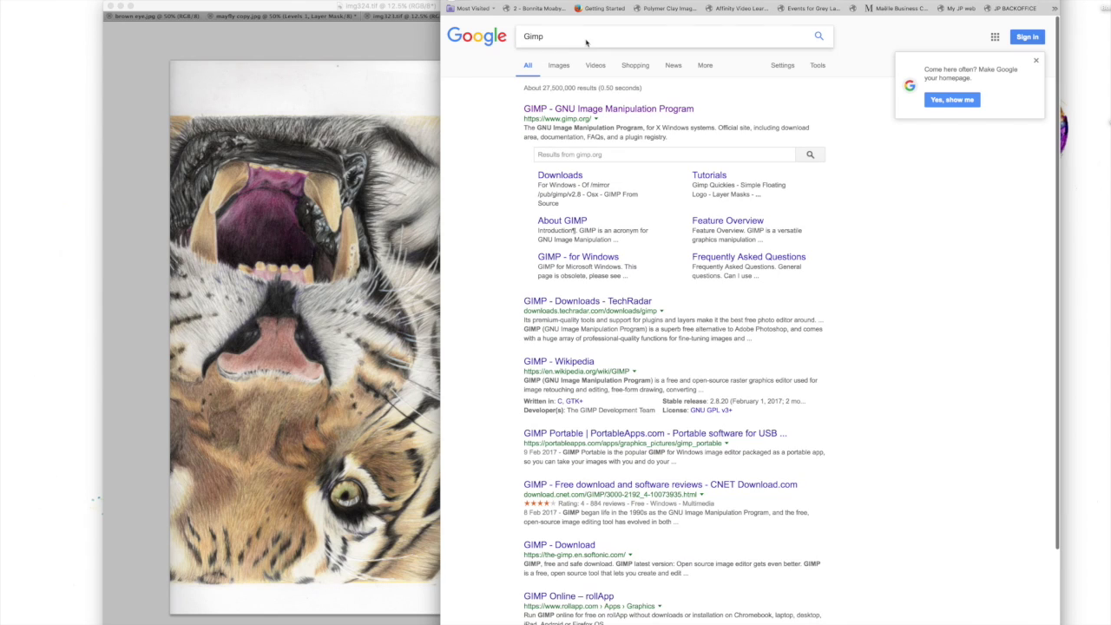
# Step: Search for "pic stitch" and open Fotor's Collage Maker page from the results
pyautogui.doubleClick(586, 42)
pyautogui.write('puic s')
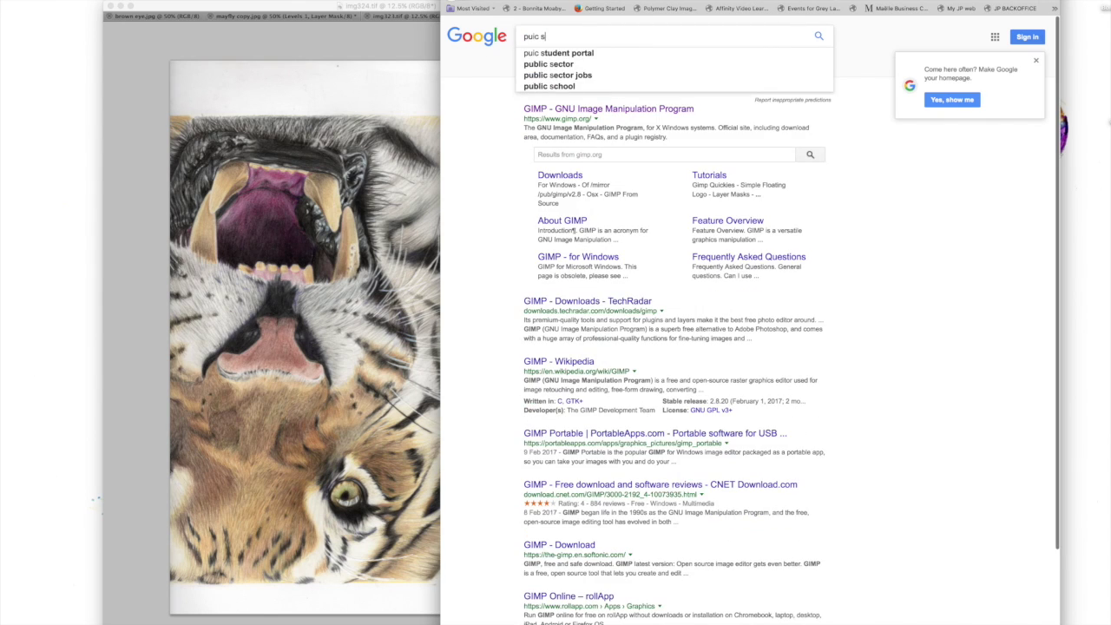
pyautogui.press('BackSpace')
pyautogui.press('BackSpace')
pyautogui.press('BackSpace')
pyautogui.press('BackSpace')
pyautogui.press('BackSpace')
pyautogui.write('ic st')
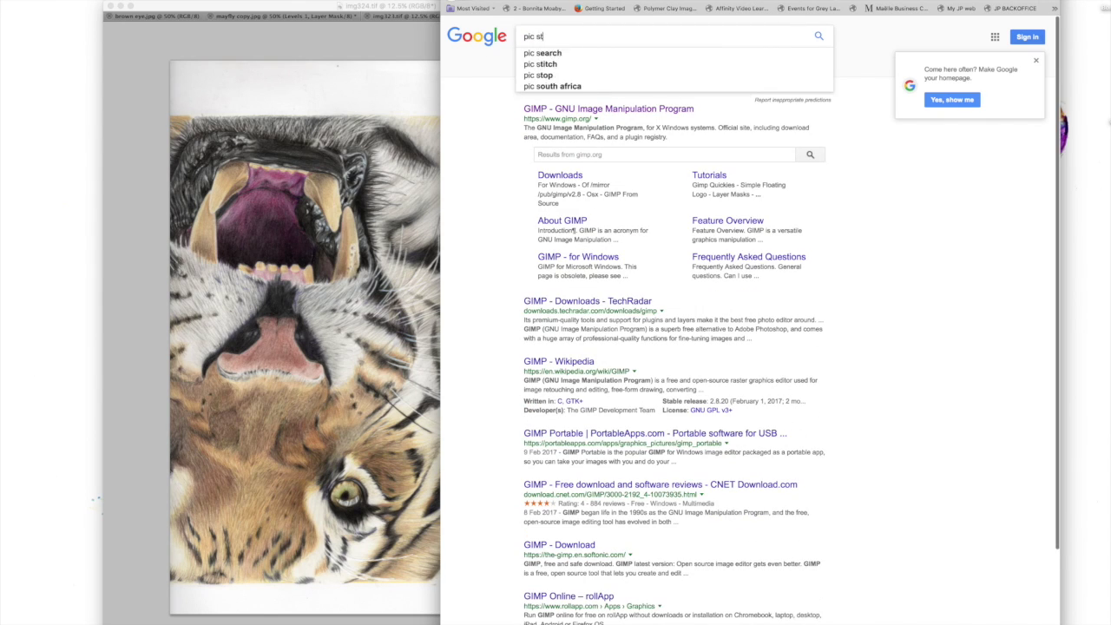
pyautogui.write('itch')
pyautogui.press('Return')
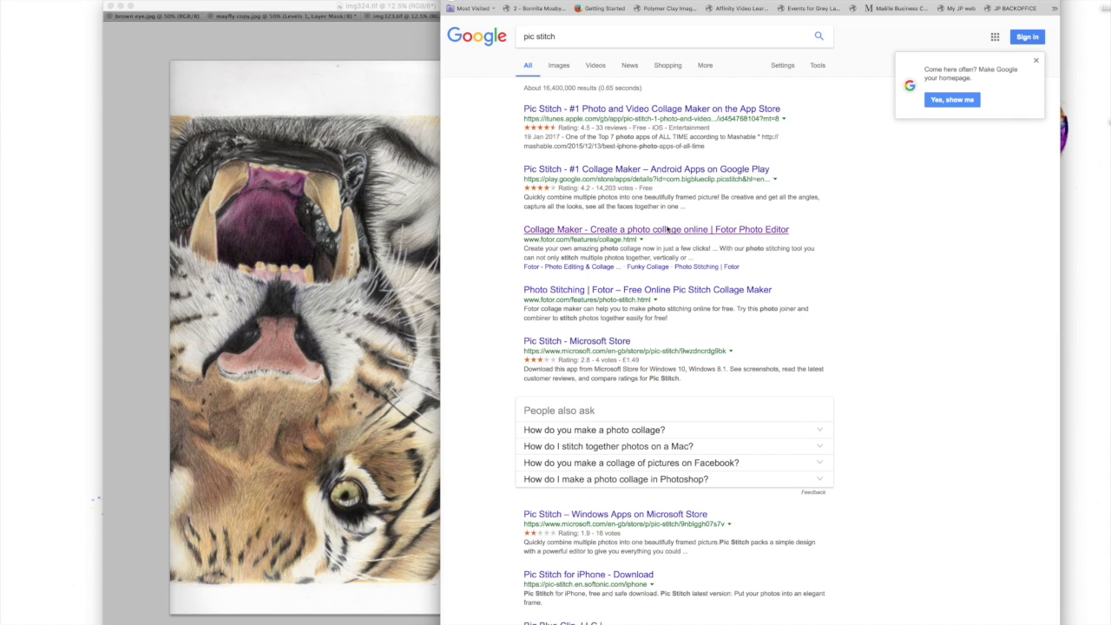
pyautogui.click(667, 229)
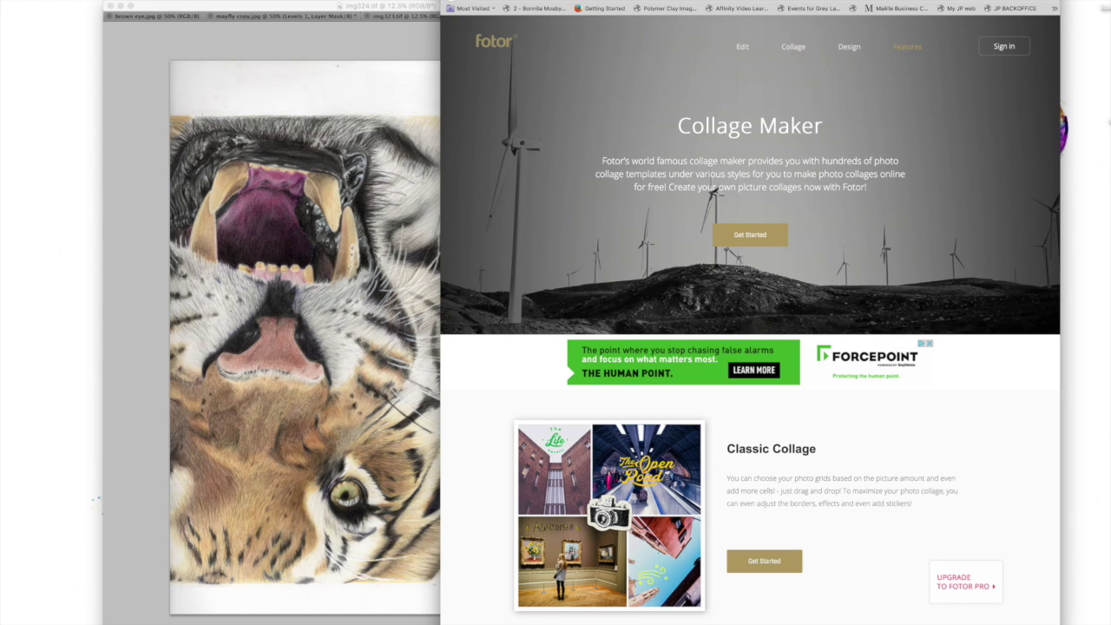
# Step: Return to Photoshop and detach img324.tif into its own window beside img323.tif
pyautogui.click(459, 2)
pyautogui.click(455, 7)
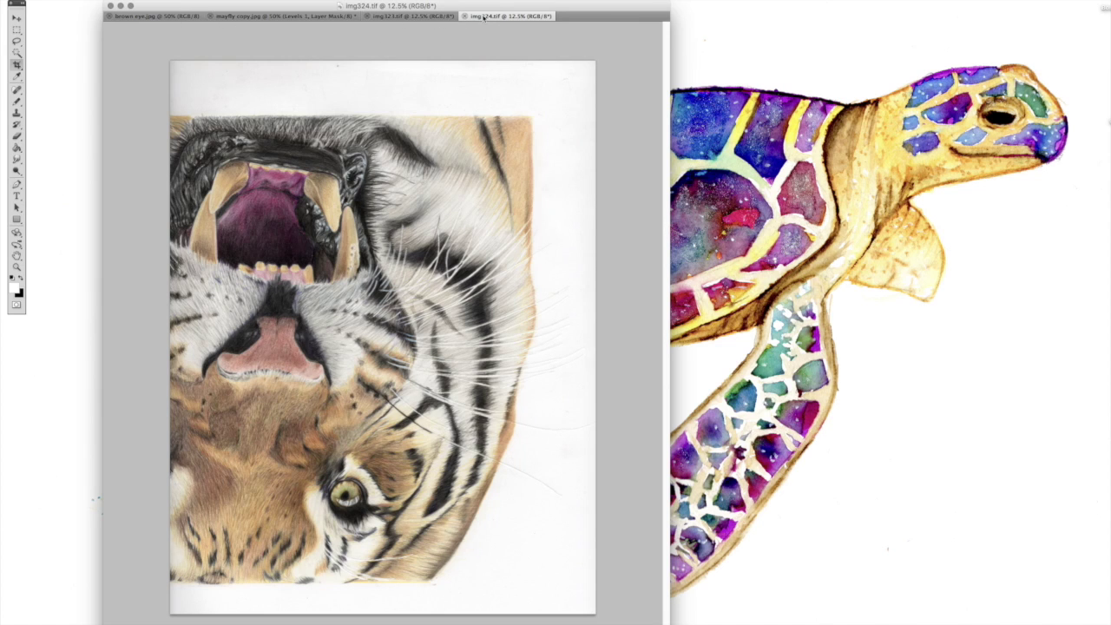
pyautogui.moveTo(476, 19); pyautogui.dragTo(701, 8)
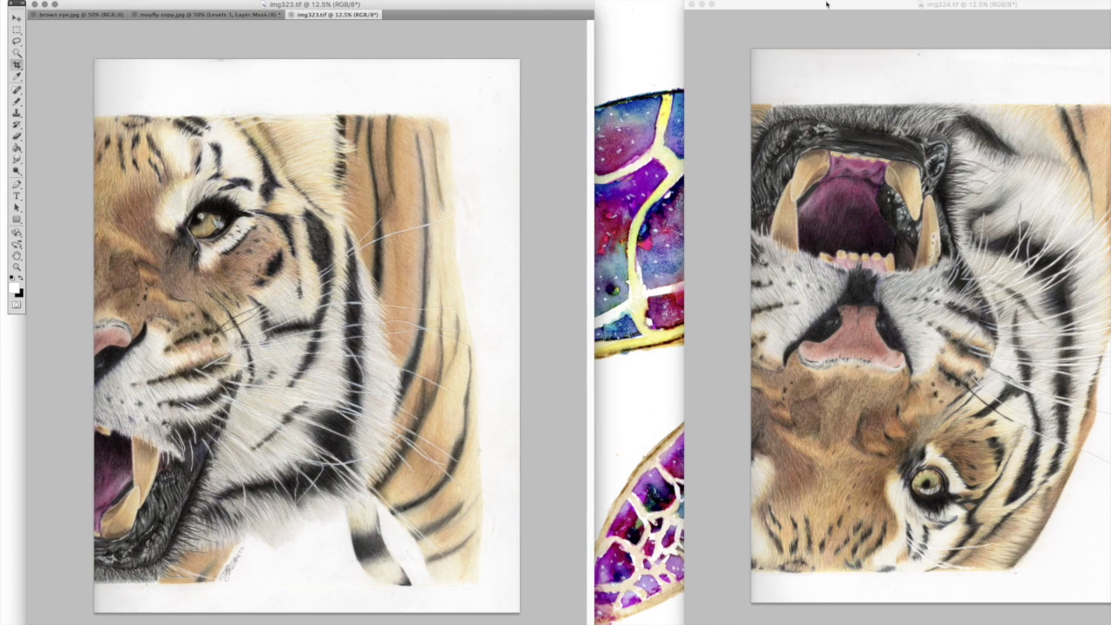
pyautogui.moveTo(827, 4); pyautogui.dragTo(676, 6)
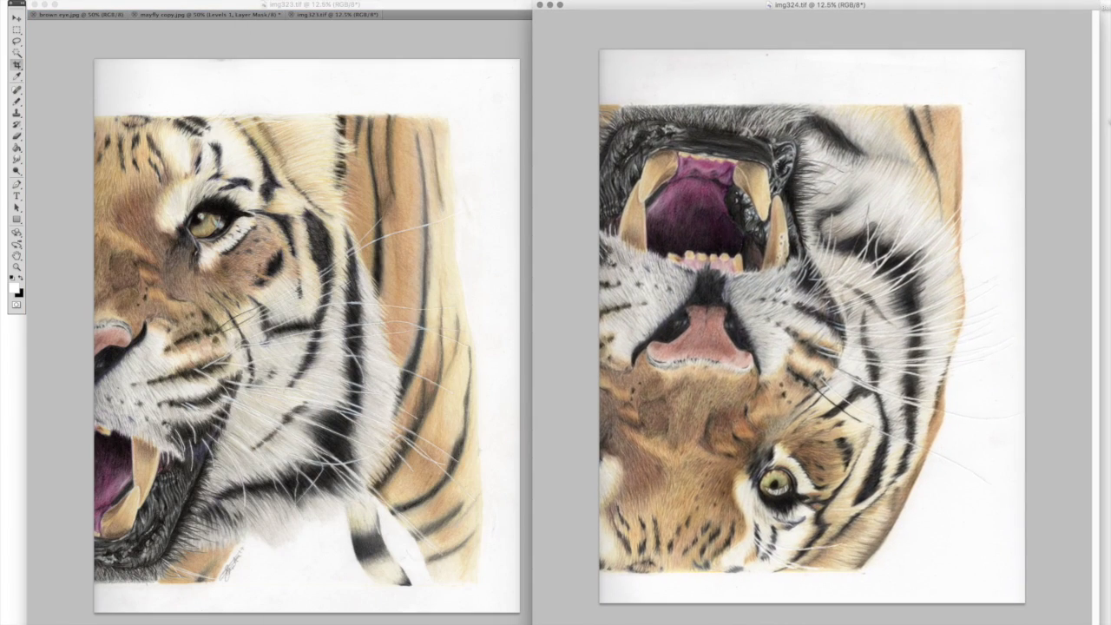
# Step: Rotate the upside-down tiger scan img324.tif by 180° and shift its window over the img323.tif window
pyautogui.click(128, 1)
pyautogui.moveTo(153, 65)
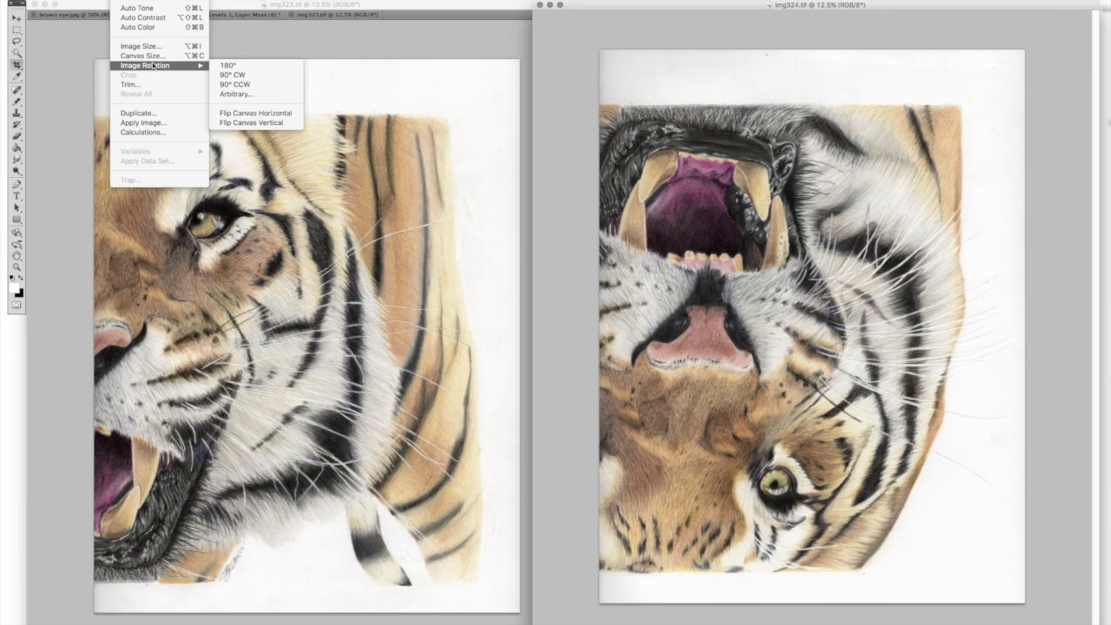
pyautogui.click(237, 68)
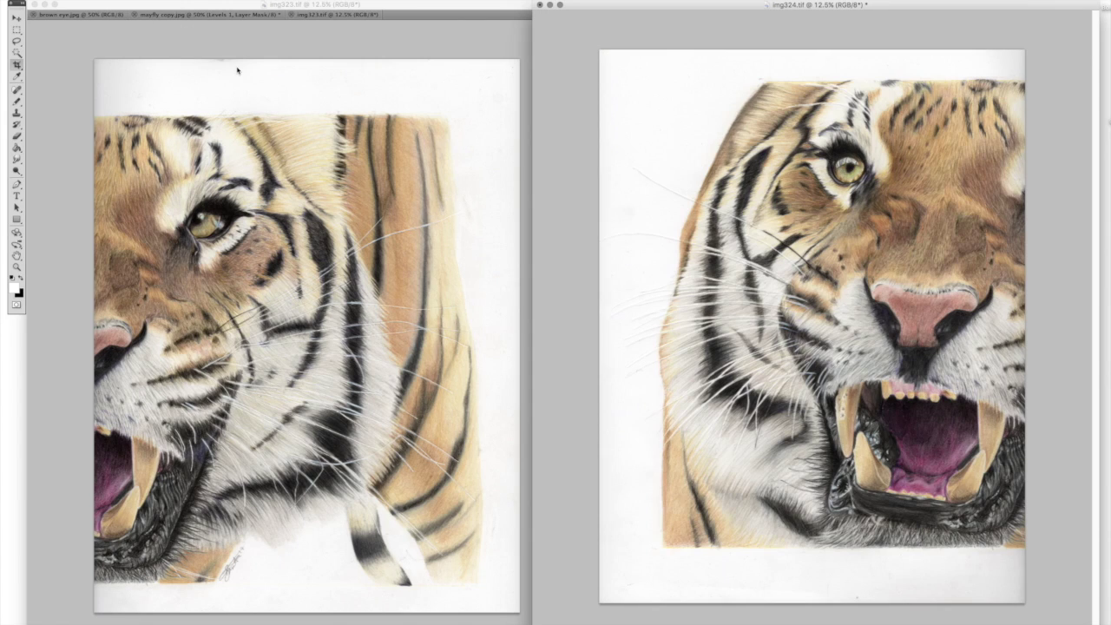
pyautogui.moveTo(646, 5); pyautogui.dragTo(523, 8)
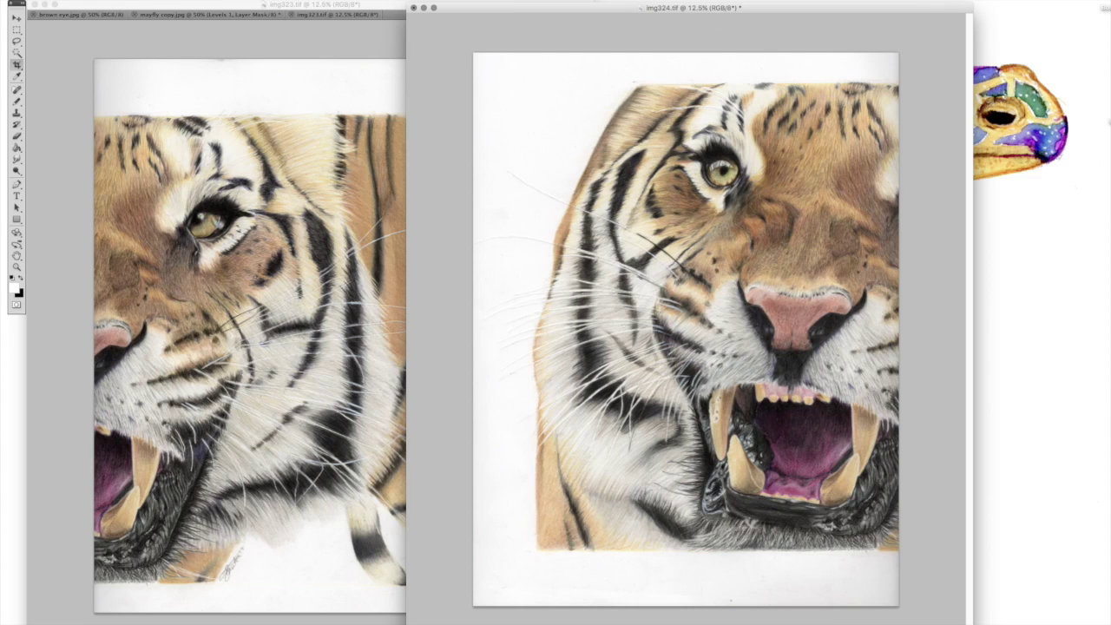
# Step: Widen the canvas of img324.tif to 43 cm, anchored at the middle of its left edge
pyautogui.click(124, 1)
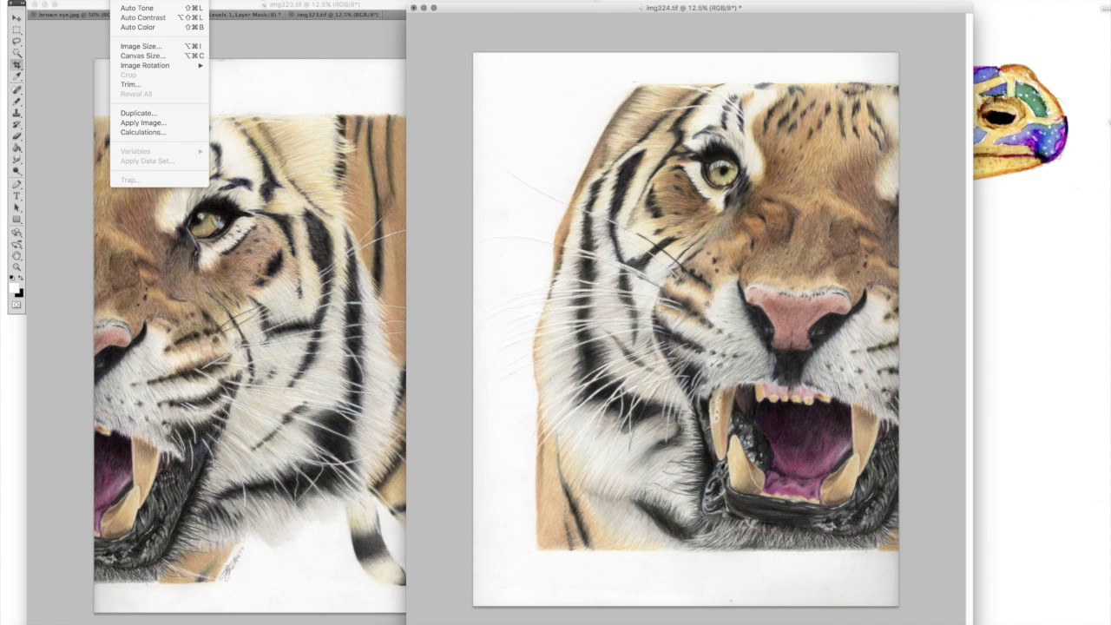
pyautogui.click(144, 56)
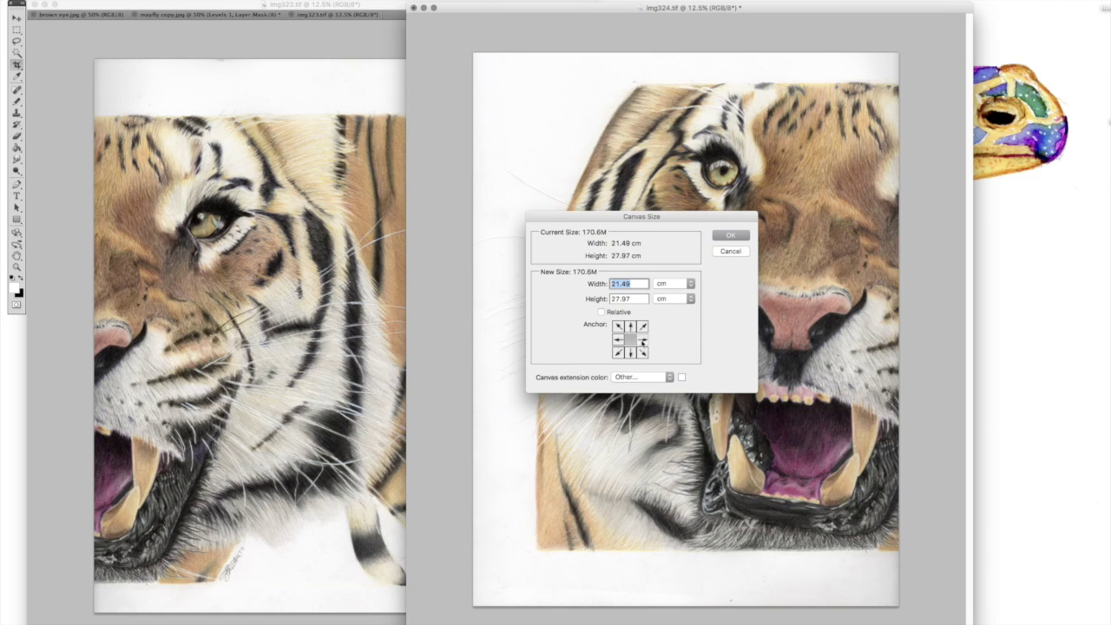
pyautogui.click(618, 342)
pyautogui.write('4')
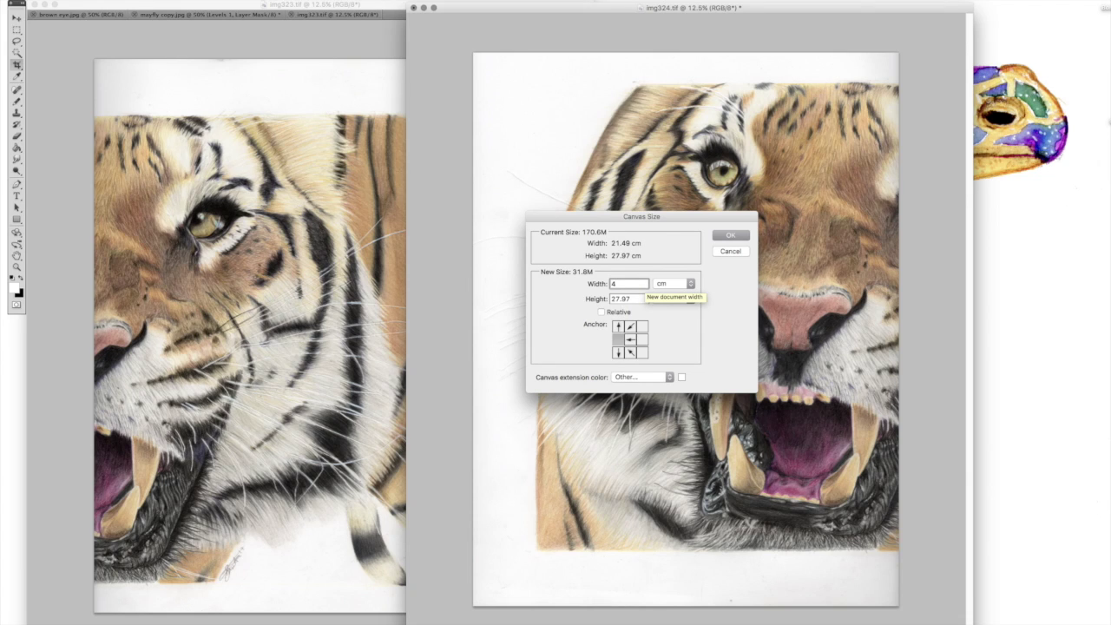
pyautogui.write('3')
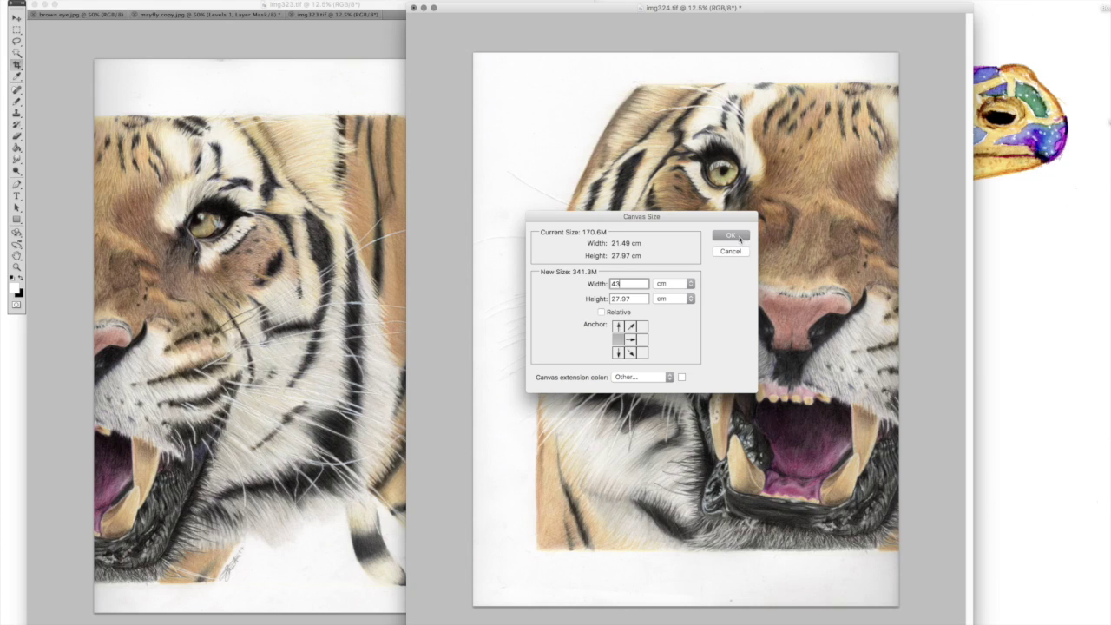
pyautogui.click(739, 237)
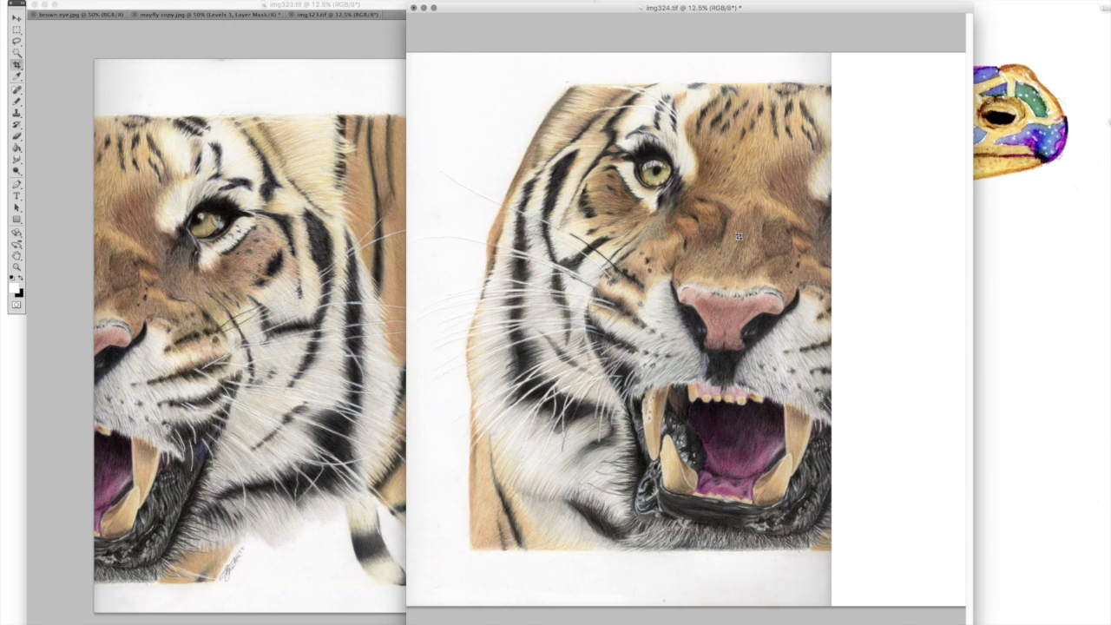
# Step: Copy the img323.tif scan onto the widened img324.tif canvas with the Move tool
pyautogui.click(16, 17)
pyautogui.click(138, 216)
pyautogui.moveTo(448, 284); pyautogui.dragTo(744, 200)
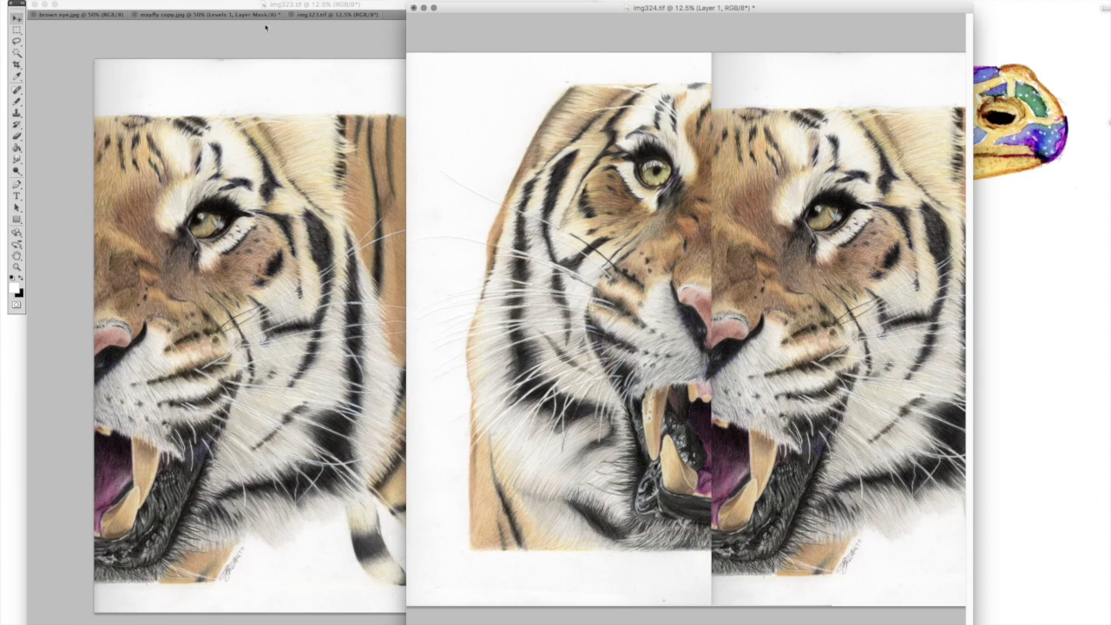
# Step: Close the img323.tif window, enlarge the img324.tif window and move the copied scan to the right half of the canvas
pyautogui.click(43, 5)
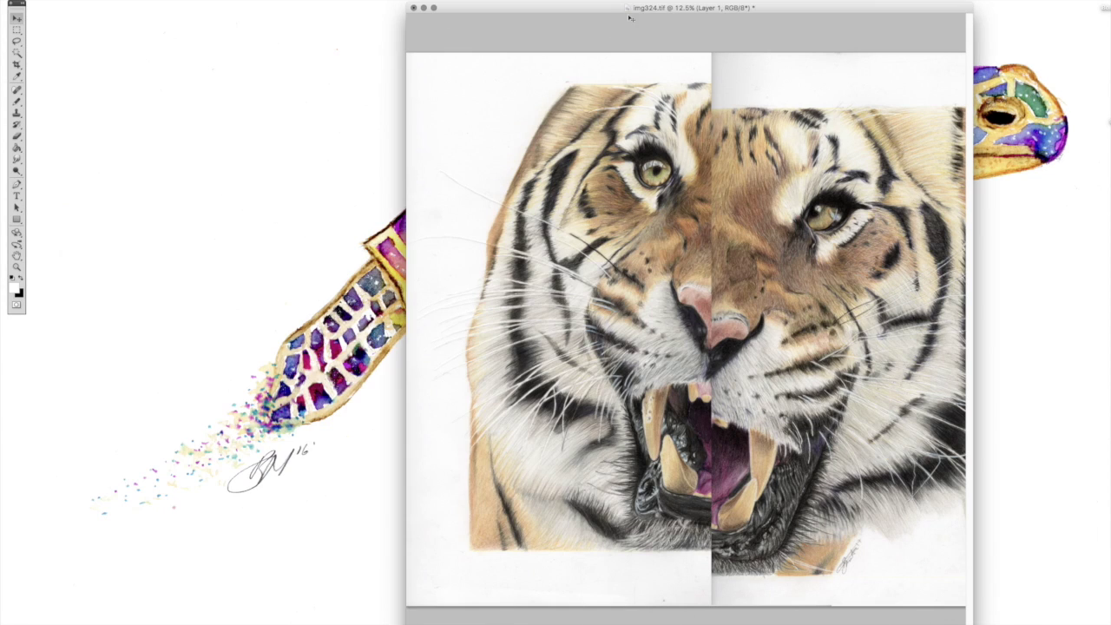
pyautogui.moveTo(631, 17); pyautogui.dragTo(345, 15)
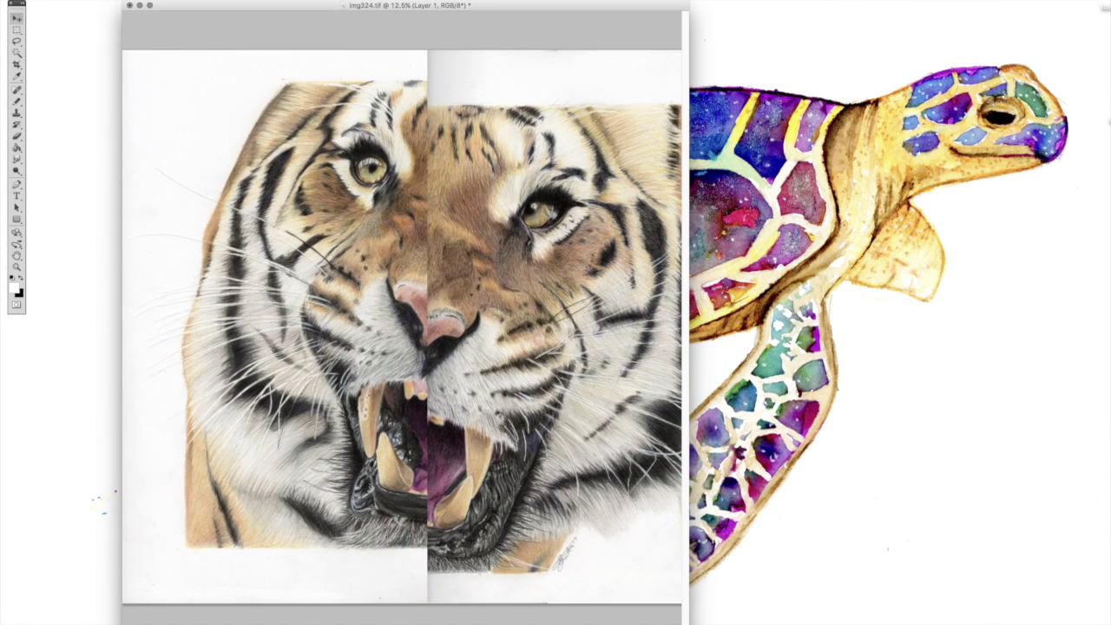
pyautogui.moveTo(688, 623); pyautogui.dragTo(1065, 623)
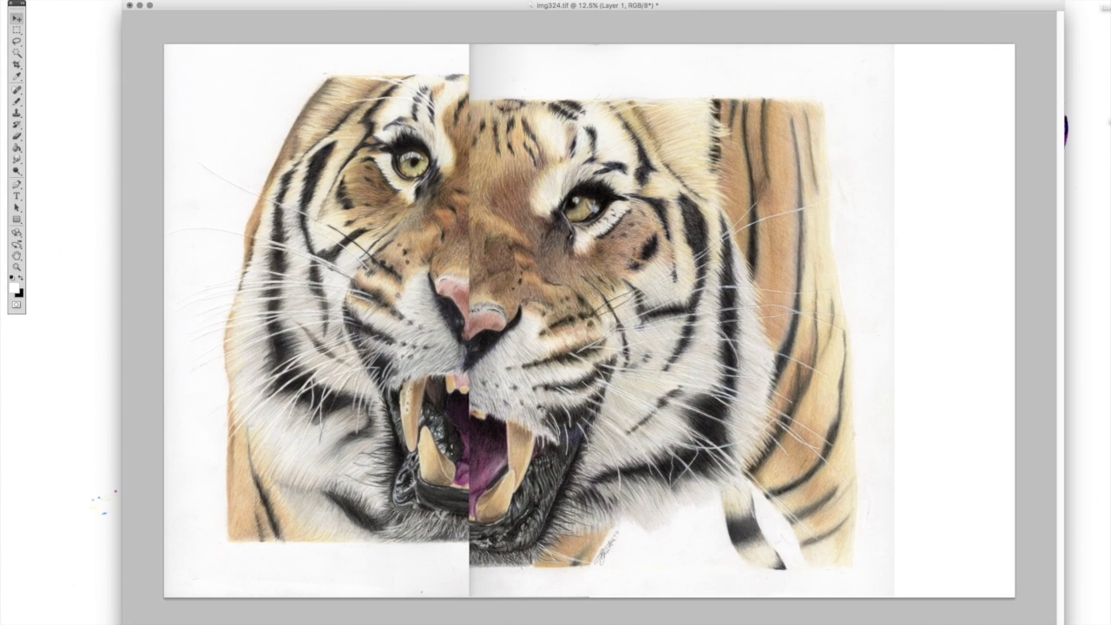
pyautogui.moveTo(657, 497); pyautogui.dragTo(776, 485)
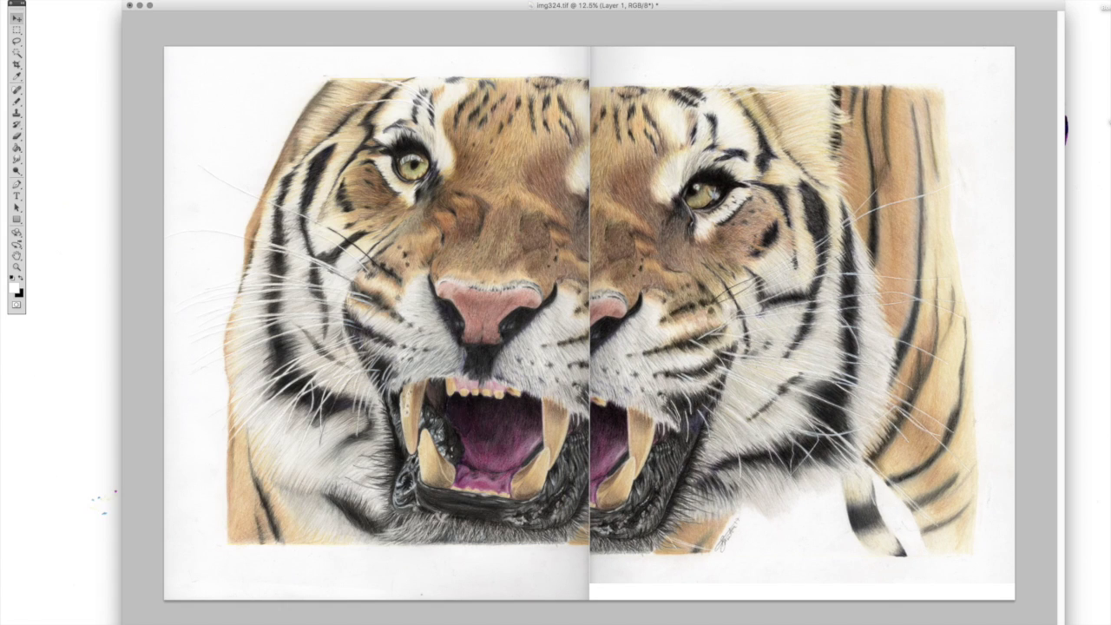
# Step: Align Layer 1 over the matching tiger features of the background at 51% opacity, and restore its opacity to 100%
pyautogui.moveTo(1110, 262); pyautogui.dragTo(1065, 260)
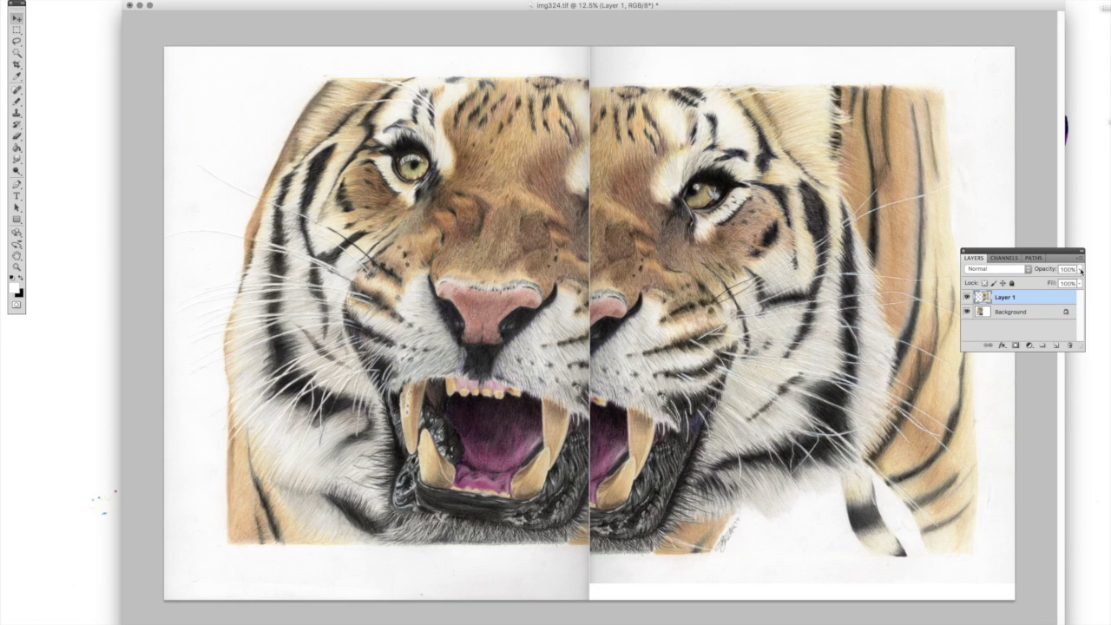
pyautogui.click(1080, 270)
pyautogui.click(1056, 283)
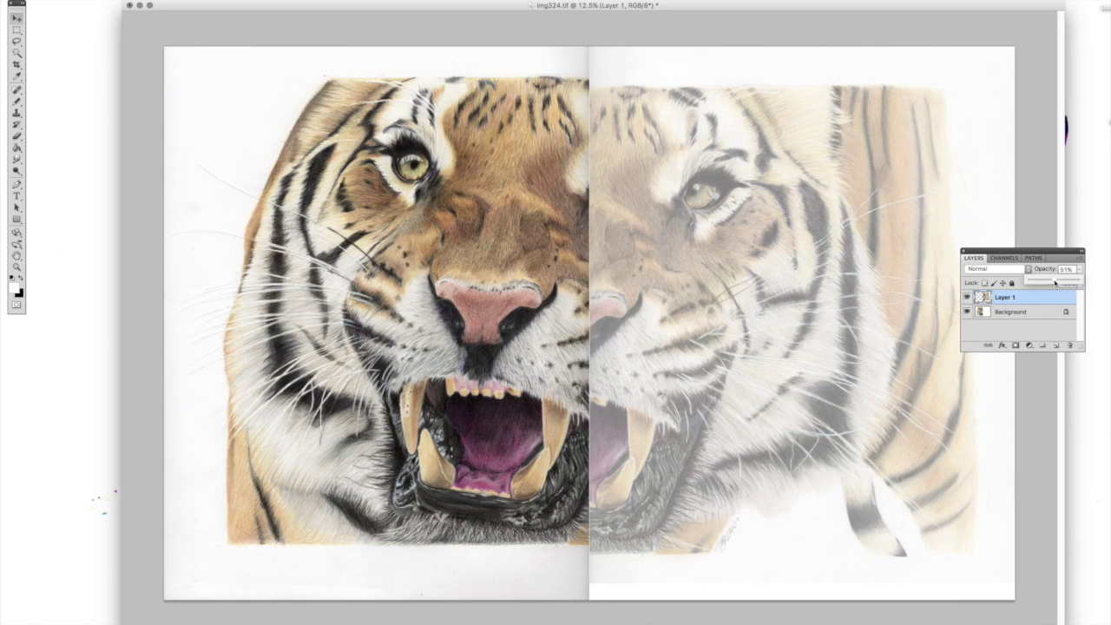
pyautogui.moveTo(848, 264); pyautogui.dragTo(773, 231)
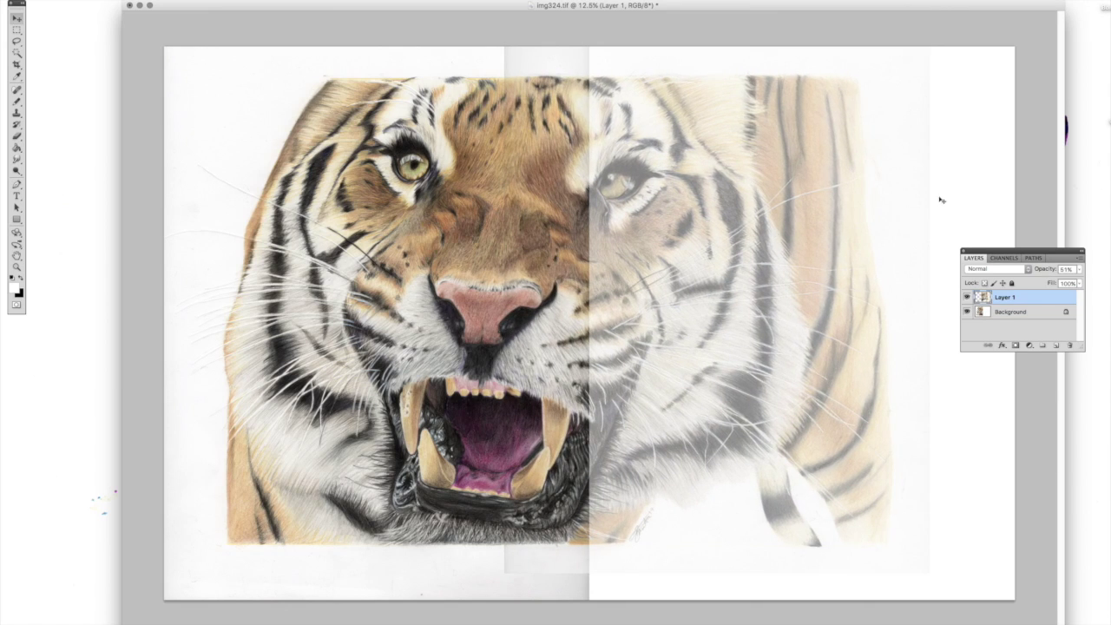
pyautogui.click(1081, 270)
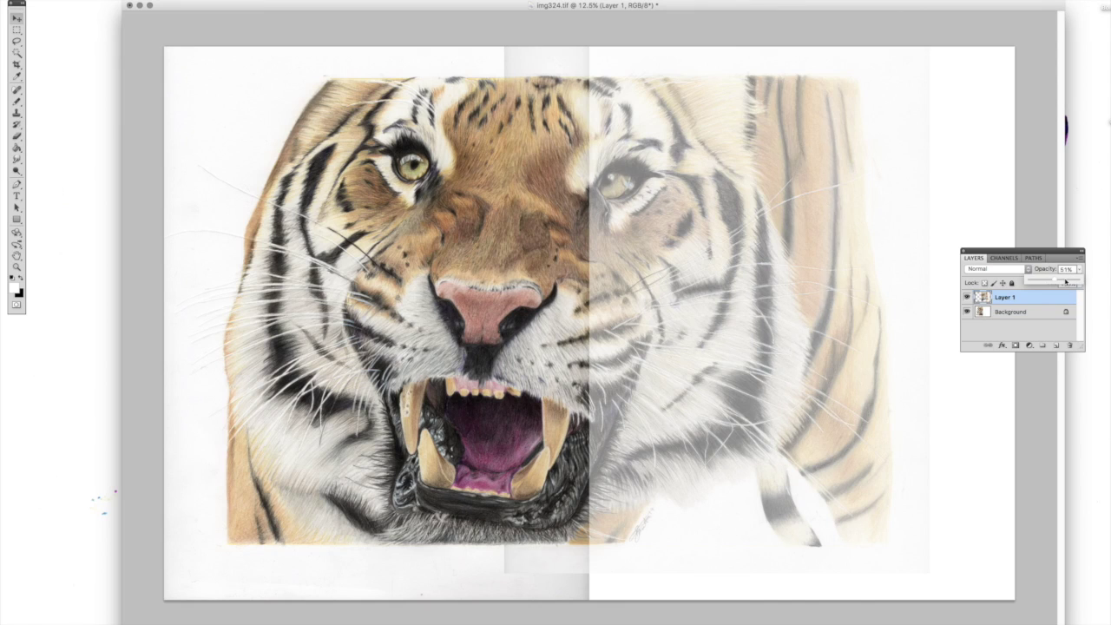
pyautogui.moveTo(1056, 280); pyautogui.dragTo(1090, 283)
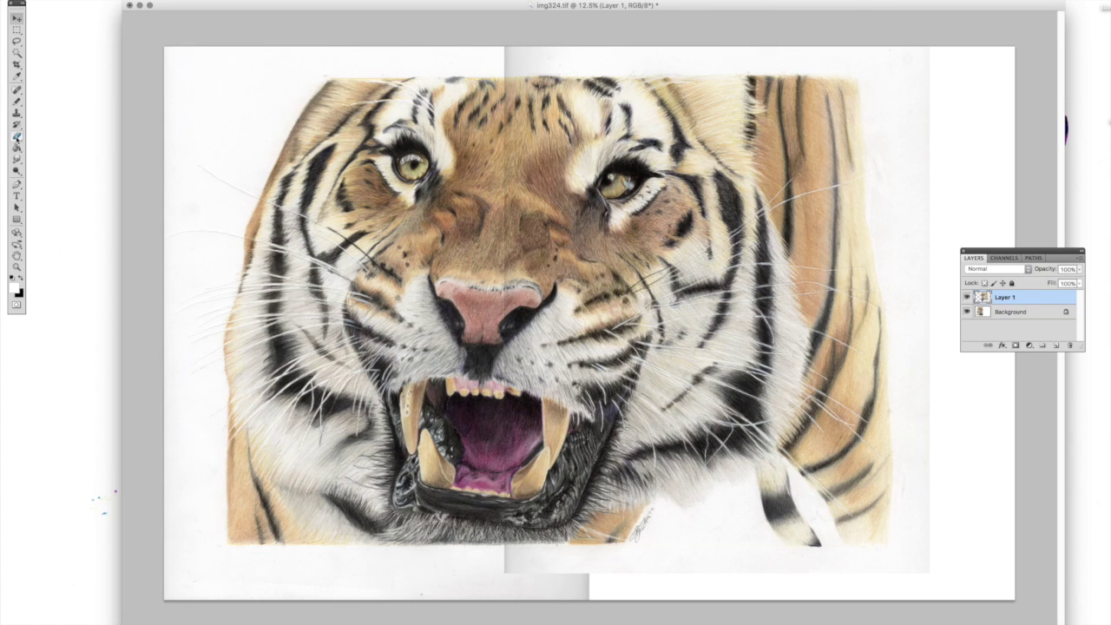
# Step: Erase the left edge of Layer 1 from top to bottom with an enlarged soft Eraser to blend the seam between the scans
pyautogui.click(17, 137)
pyautogui.click(54, 0)
pyautogui.click(12, 42)
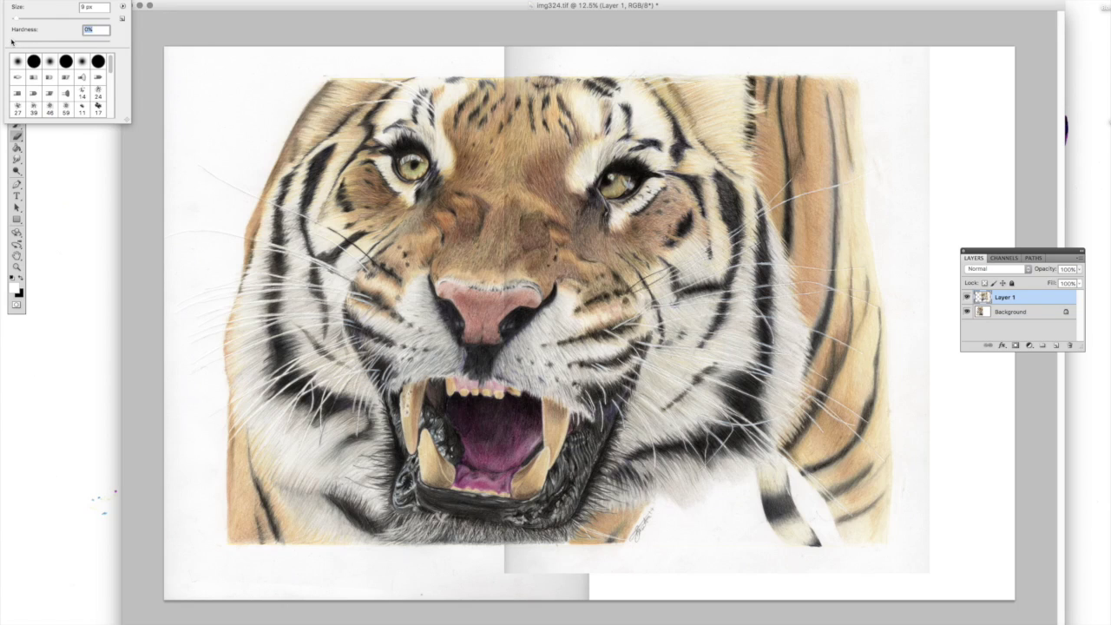
pyautogui.moveTo(11, 41); pyautogui.dragTo(79, 43)
pyautogui.moveTo(104, 44); pyautogui.dragTo(37, 45)
pyautogui.press('Return')
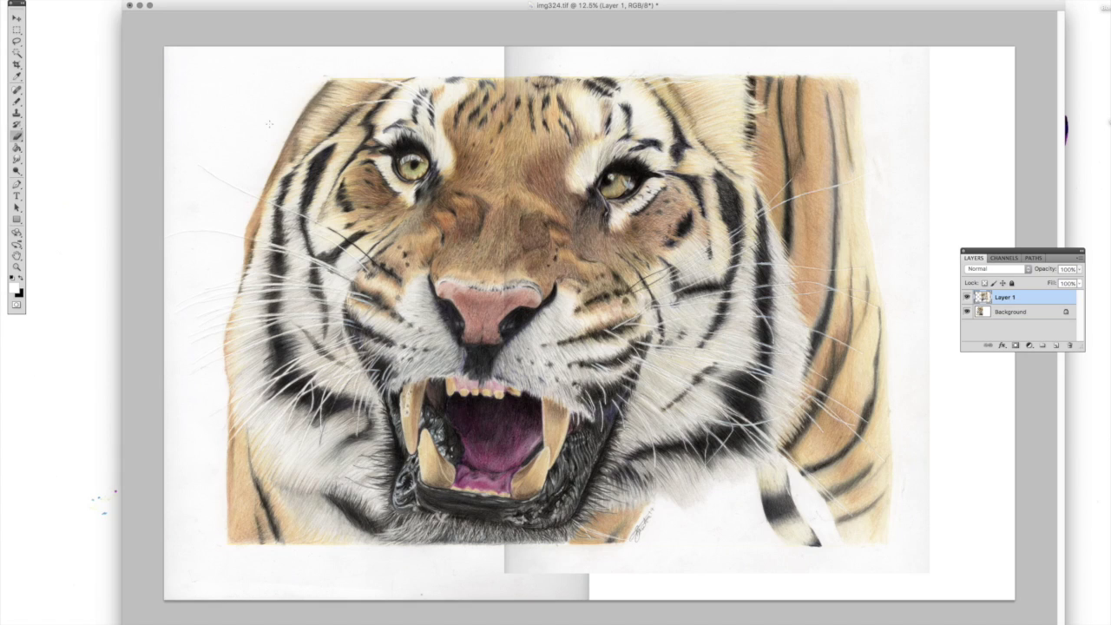
pyautogui.press(']')
pyautogui.press(']')
pyautogui.press(']')
pyautogui.press(']')
pyautogui.press(']')
pyautogui.press(']')
pyautogui.moveTo(495, 42); pyautogui.dragTo(484, 153)
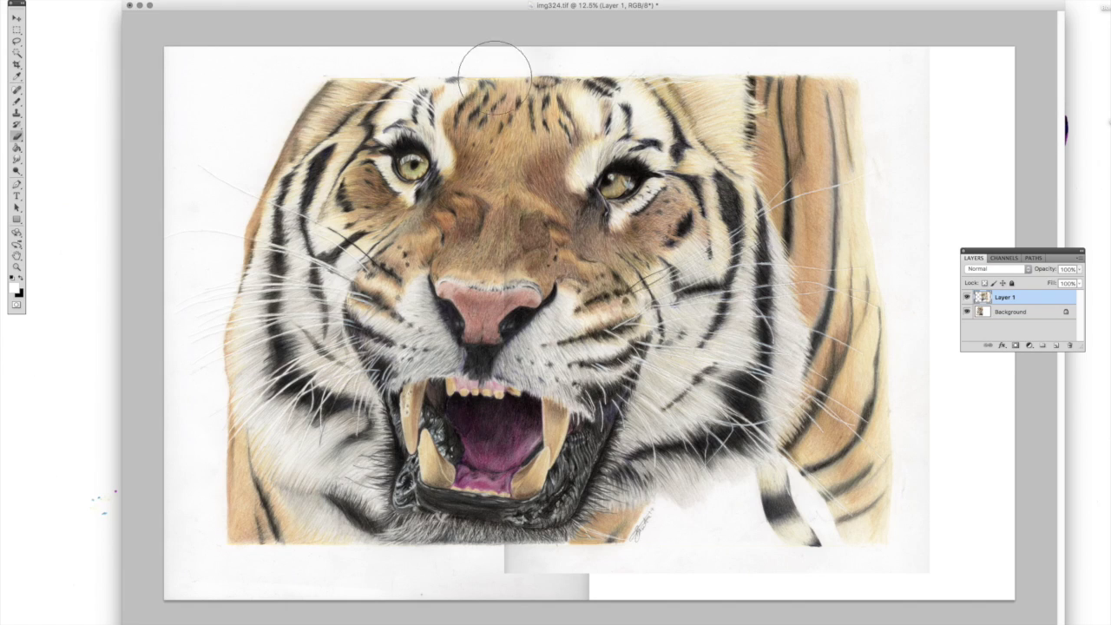
pyautogui.moveTo(489, 252); pyautogui.dragTo(488, 620)
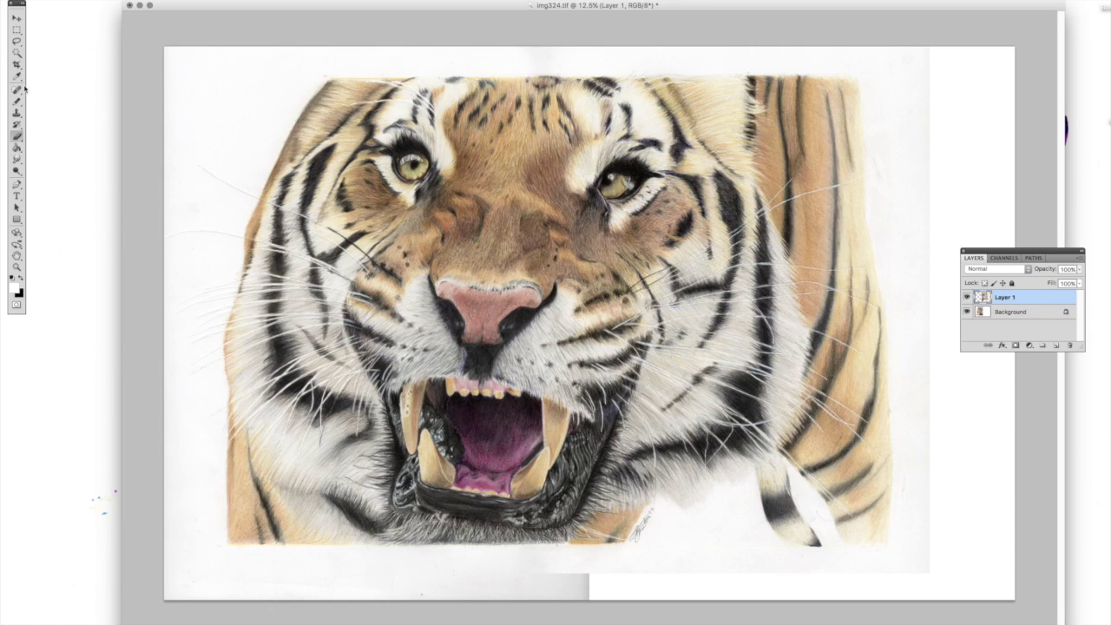
# Step: Crop the image to a 42 by 29.7 cm area around the tiger drawing, excluding the uneven scan borders
pyautogui.click(17, 52)
pyautogui.click(16, 64)
pyautogui.moveTo(166, 48)
pyautogui.mouseDown()
pyautogui.moveTo(1022, 536)
pyautogui.moveTo(968, 489)
pyautogui.moveTo(1077, 553)
pyautogui.moveTo(911, 521)
pyautogui.moveTo(741, 454)
pyautogui.moveTo(1086, 458)
pyautogui.moveTo(1062, 522)
pyautogui.moveTo(1070, 570)
pyautogui.mouseUp()
pyautogui.moveTo(524, 211)
pyautogui.mouseDown()
pyautogui.moveTo(545, 220)
pyautogui.moveTo(559, 210)
pyautogui.mouseUp()
pyautogui.moveTo(570, 308); pyautogui.dragTo(563, 309)
pyautogui.moveTo(660, 187)
pyautogui.mouseDown()
pyautogui.moveTo(663, 178)
pyautogui.moveTo(646, 179)
pyautogui.moveTo(661, 179)
pyautogui.mouseUp()
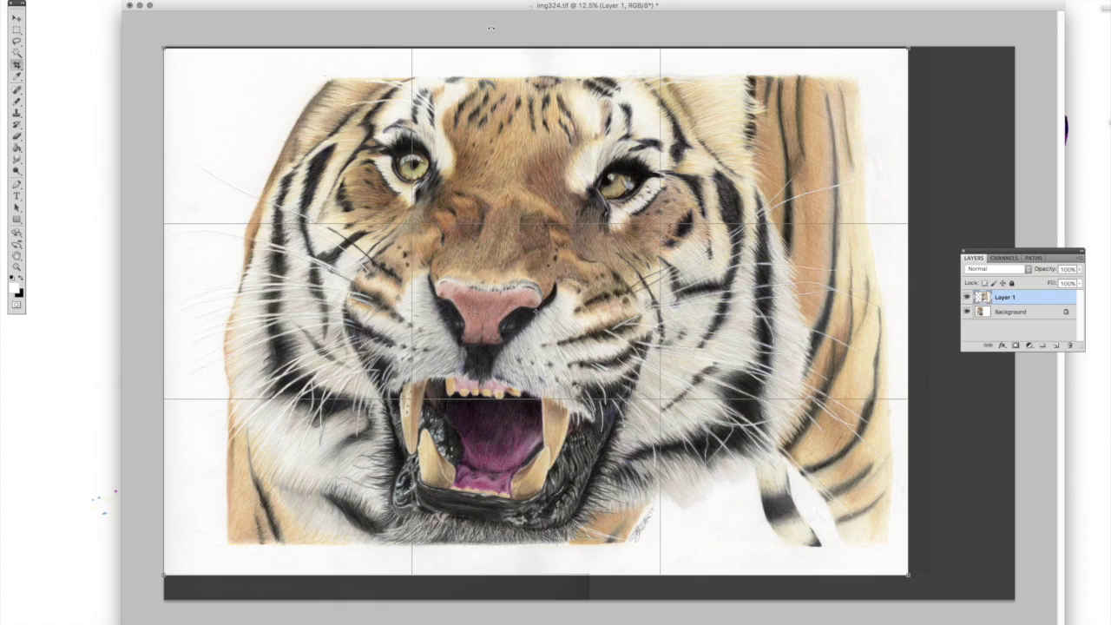
pyautogui.press('Right')
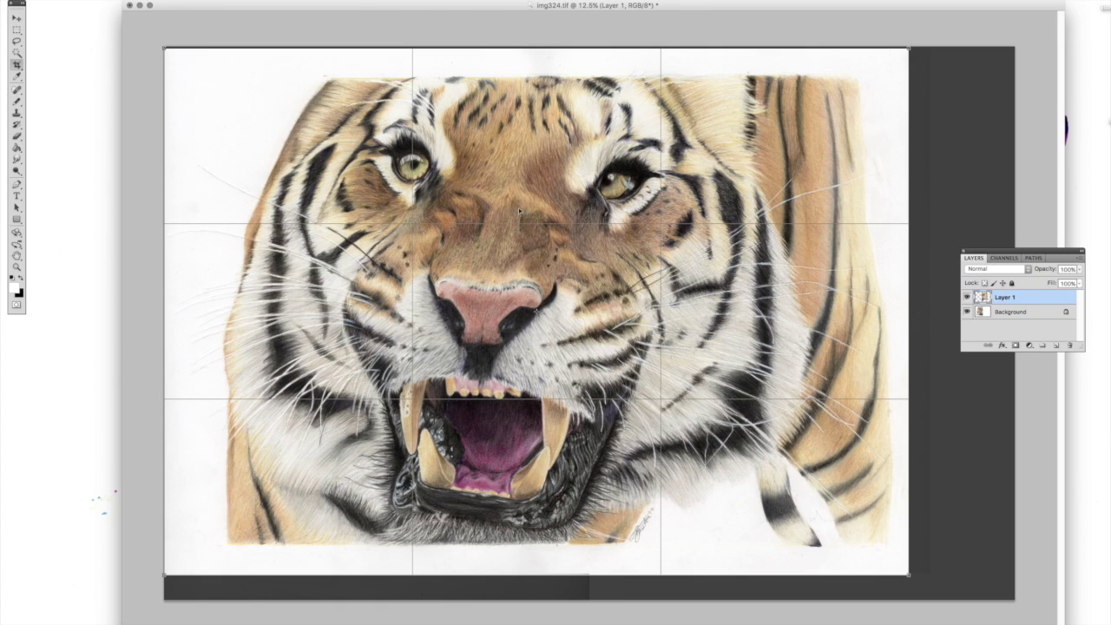
pyautogui.press('Return')
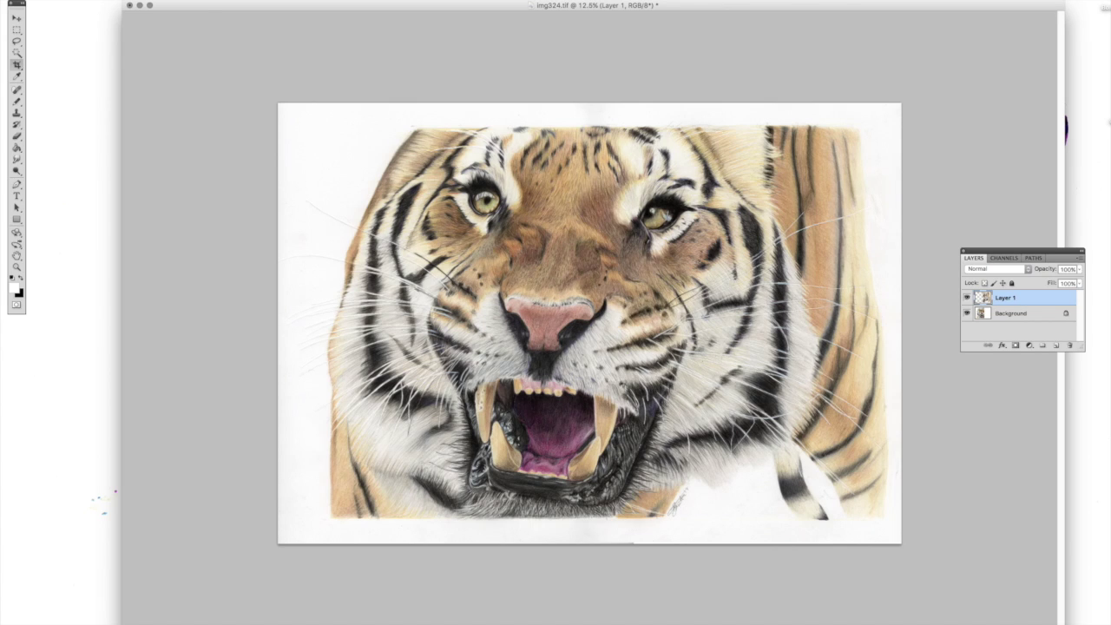
# Step: Enlarge the canvas to 44 cm wide and 32 cm high, anchored at the centre
pyautogui.click(128, 0)
pyautogui.click(149, 54)
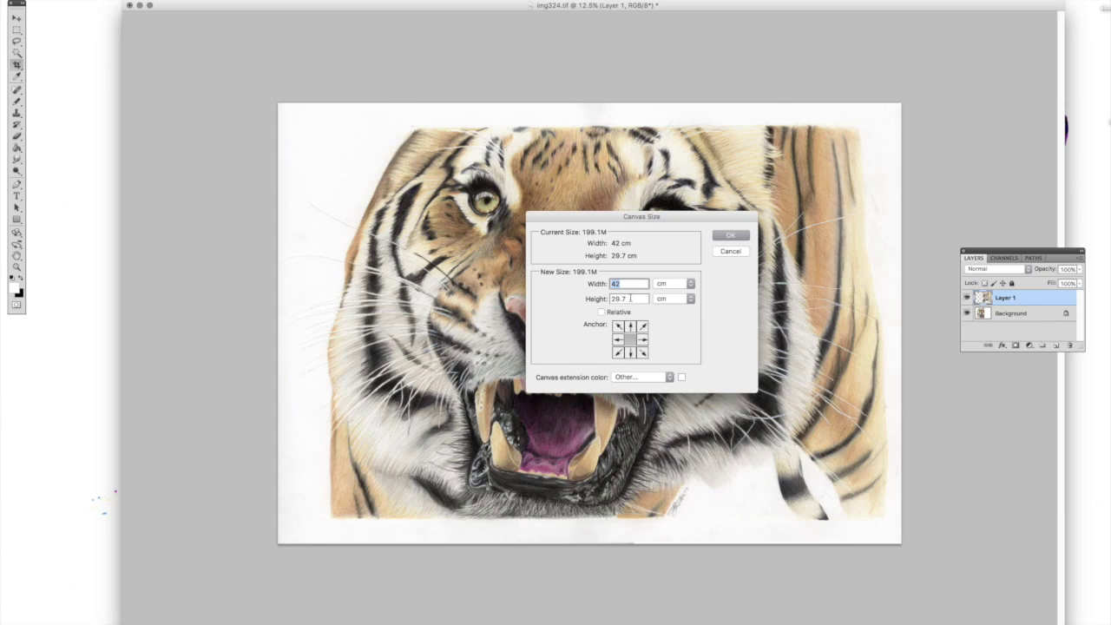
pyautogui.write('44')
pyautogui.press('Tab')
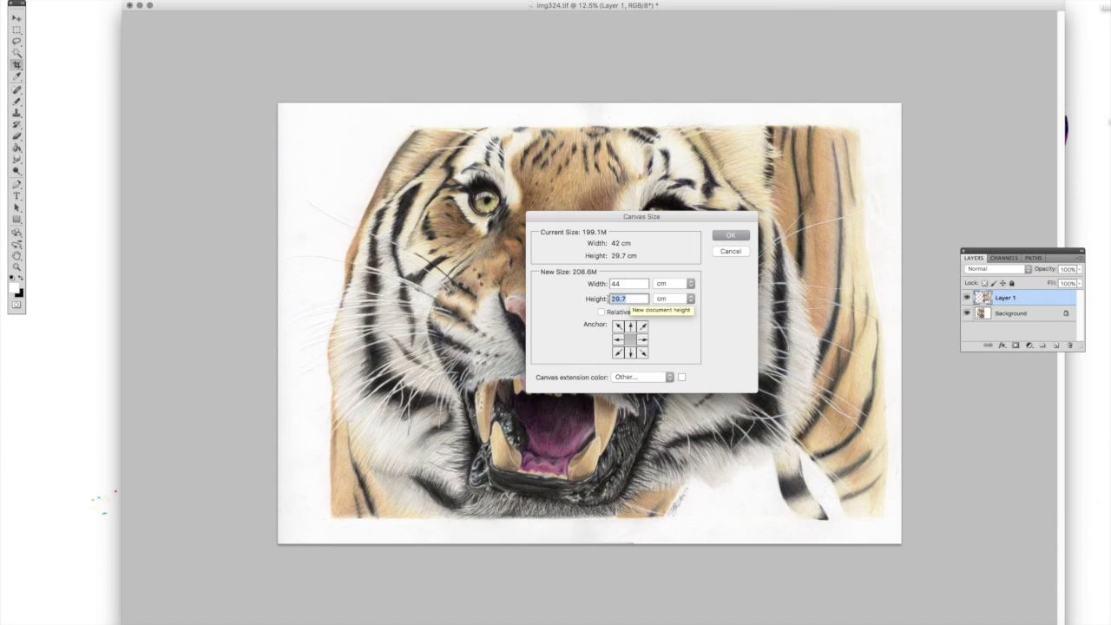
pyautogui.write('4')
pyautogui.press('BackSpace')
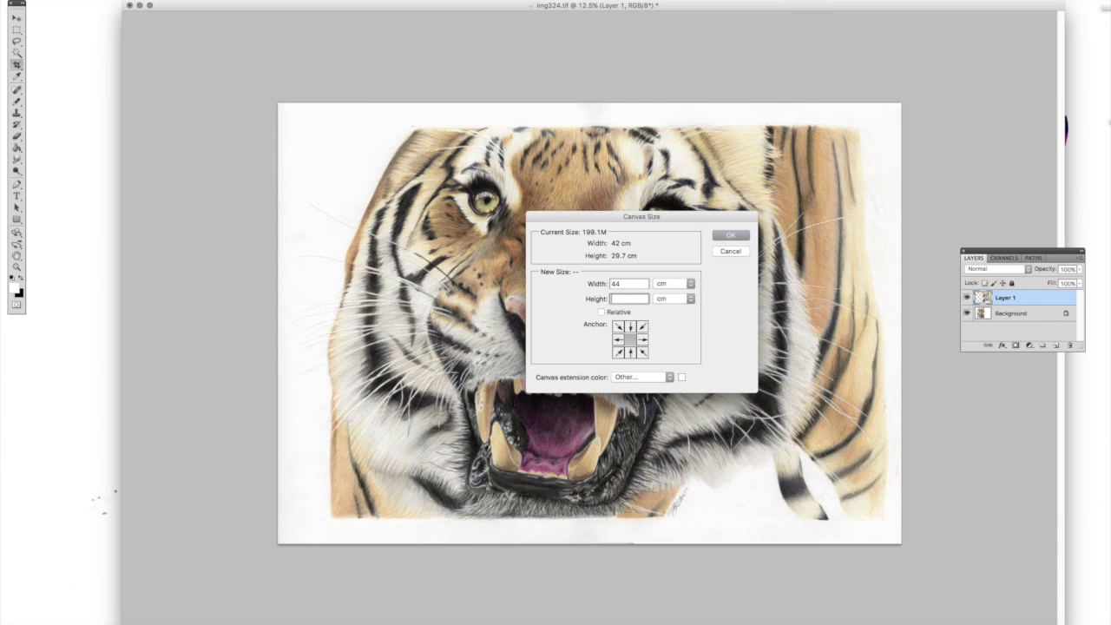
pyautogui.write('32')
pyautogui.click(732, 236)
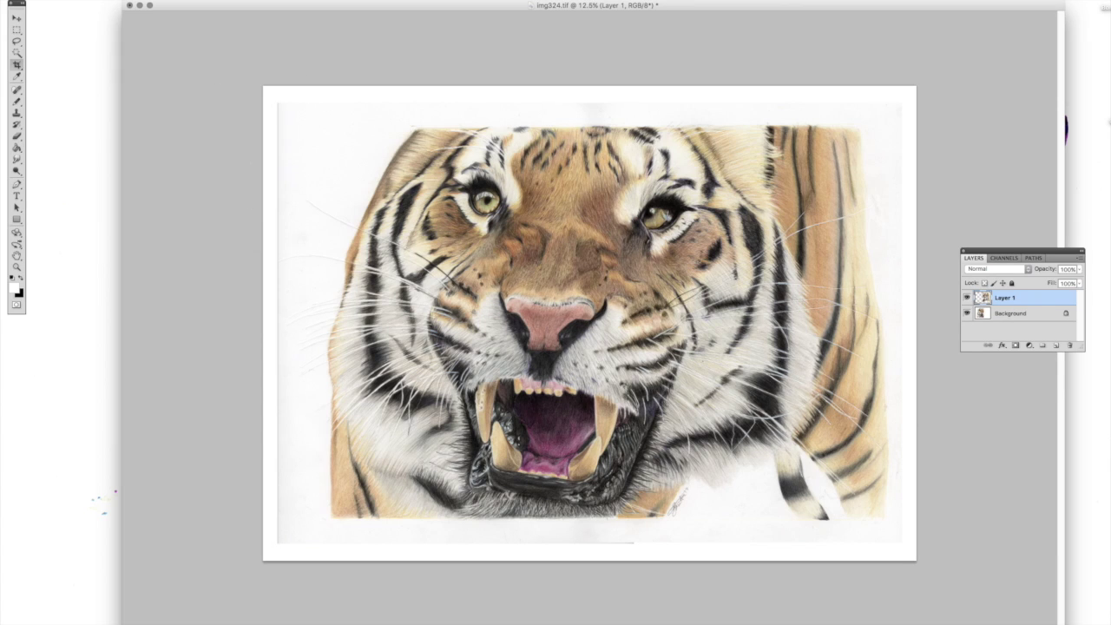
# Step: Add a Levels adjustment layer above Layer 1 with the black input level at 22
pyautogui.moveTo(1110, 90); pyautogui.dragTo(1053, 67)
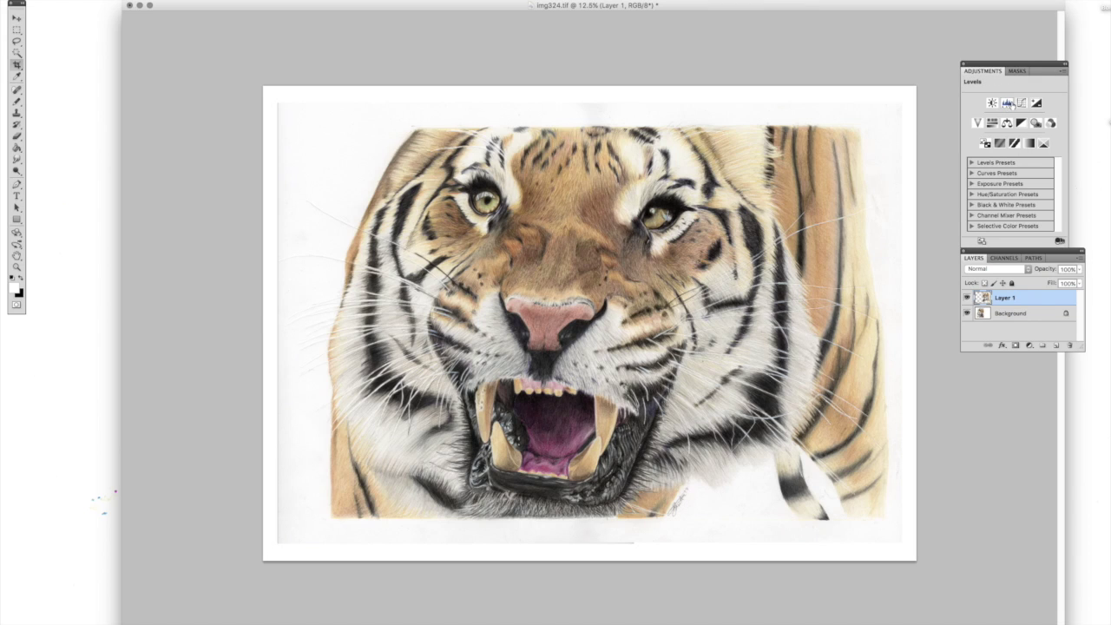
pyautogui.click(1007, 103)
pyautogui.moveTo(980, 160); pyautogui.dragTo(986, 160)
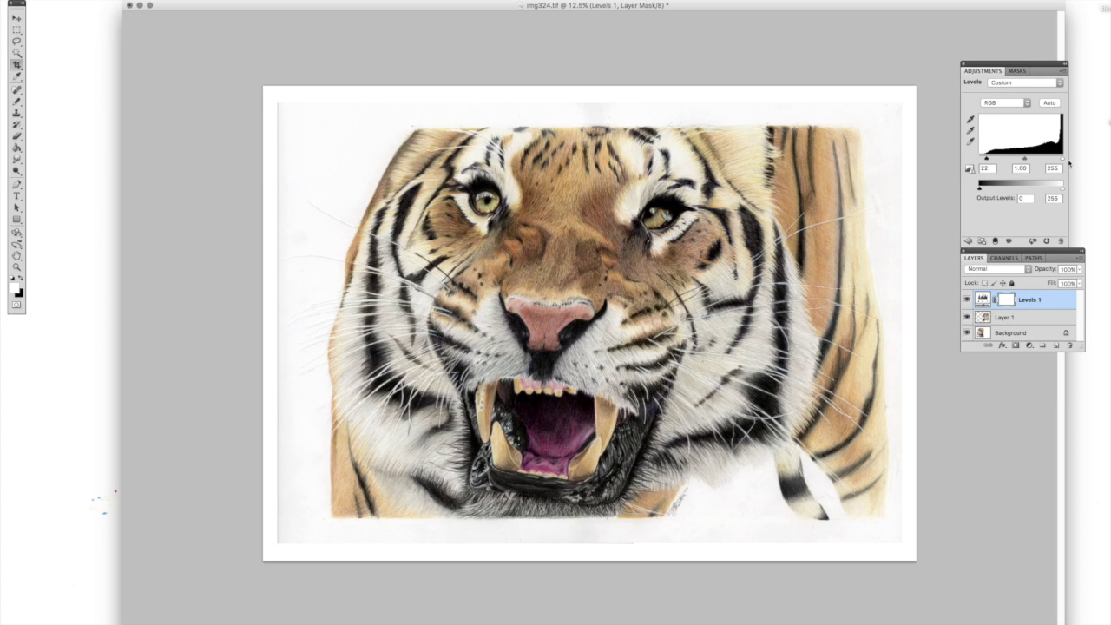
pyautogui.moveTo(1063, 160)
pyautogui.mouseDown()
pyautogui.moveTo(1011, 162)
pyautogui.moveTo(1067, 165)
pyautogui.mouseUp()
# Step: Merge Layer 1 into the Background, and compare the image with the Levels 1 adjustment hidden and shown
pyautogui.moveTo(1080, 351); pyautogui.dragTo(1081, 398)
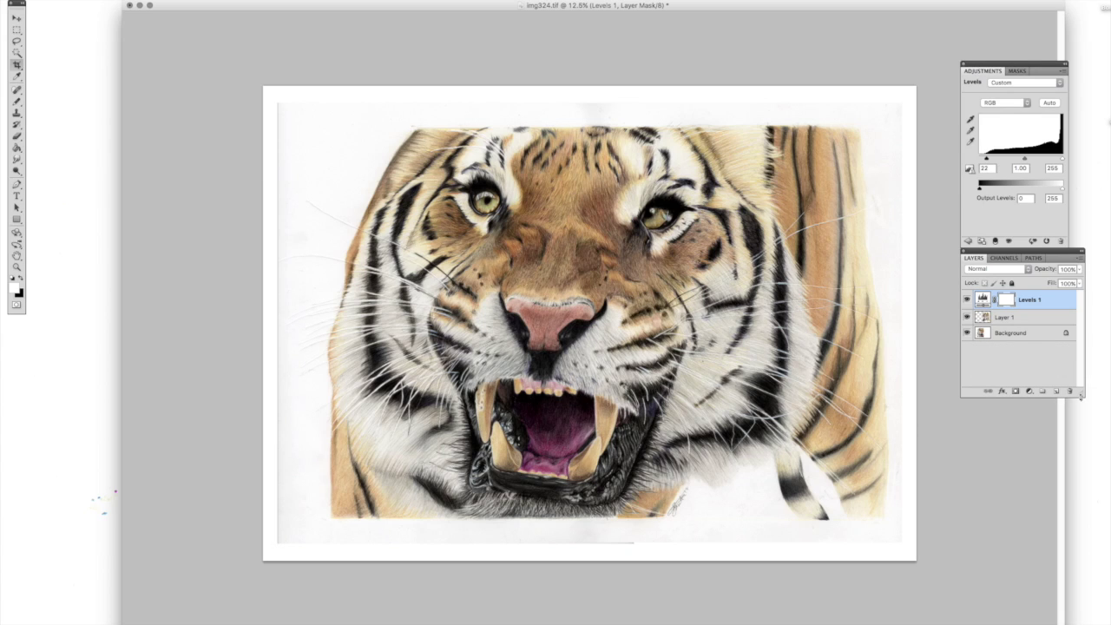
pyautogui.click(1009, 319)
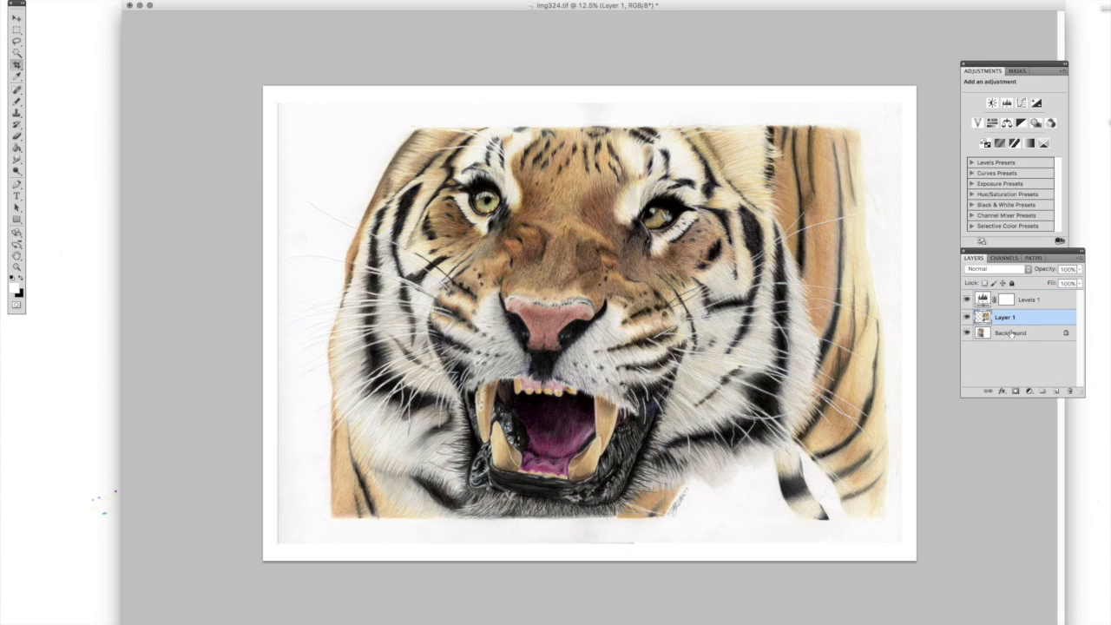
pyautogui.keyDown('shift'); pyautogui.click(1011, 334); pyautogui.keyUp('shift')
pyautogui.press('super+e')
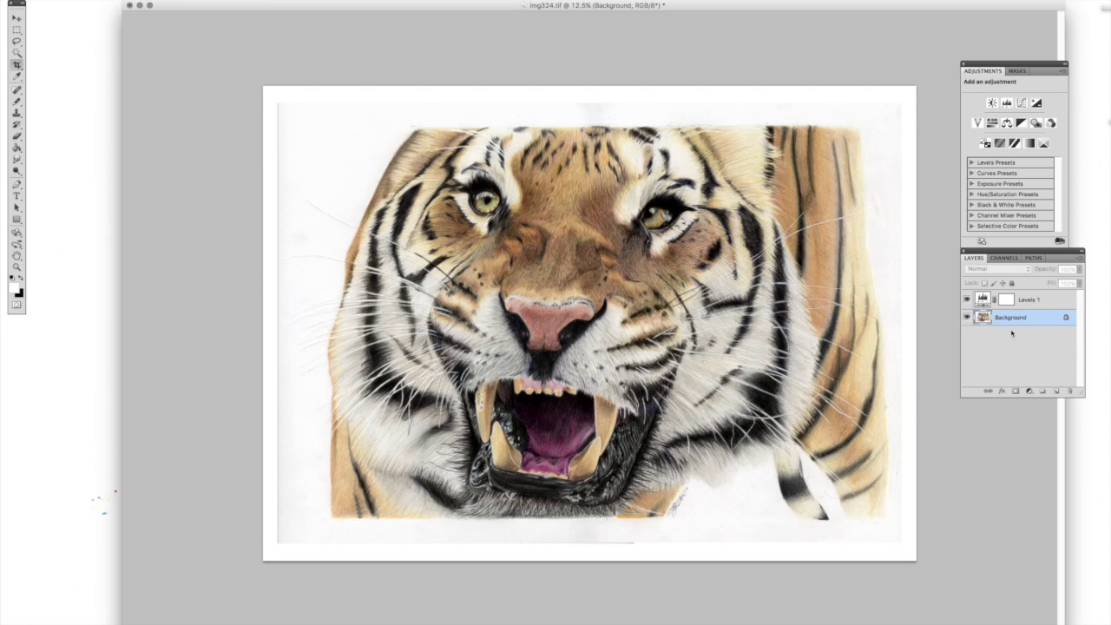
pyautogui.click(967, 300)
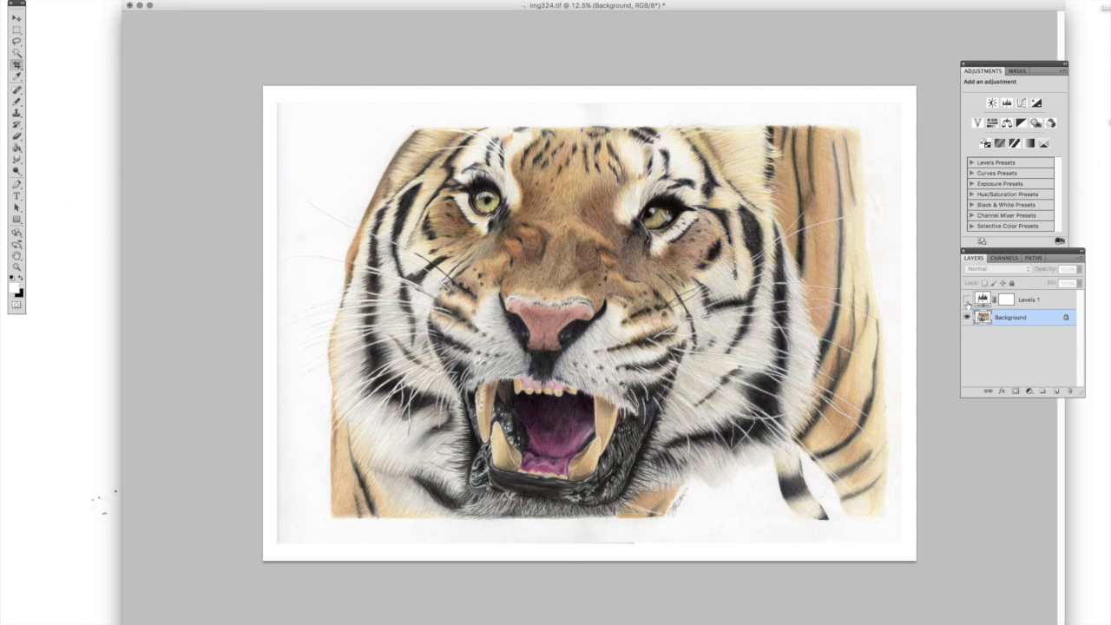
pyautogui.click(967, 301)
pyautogui.click(967, 300)
pyautogui.click(967, 300)
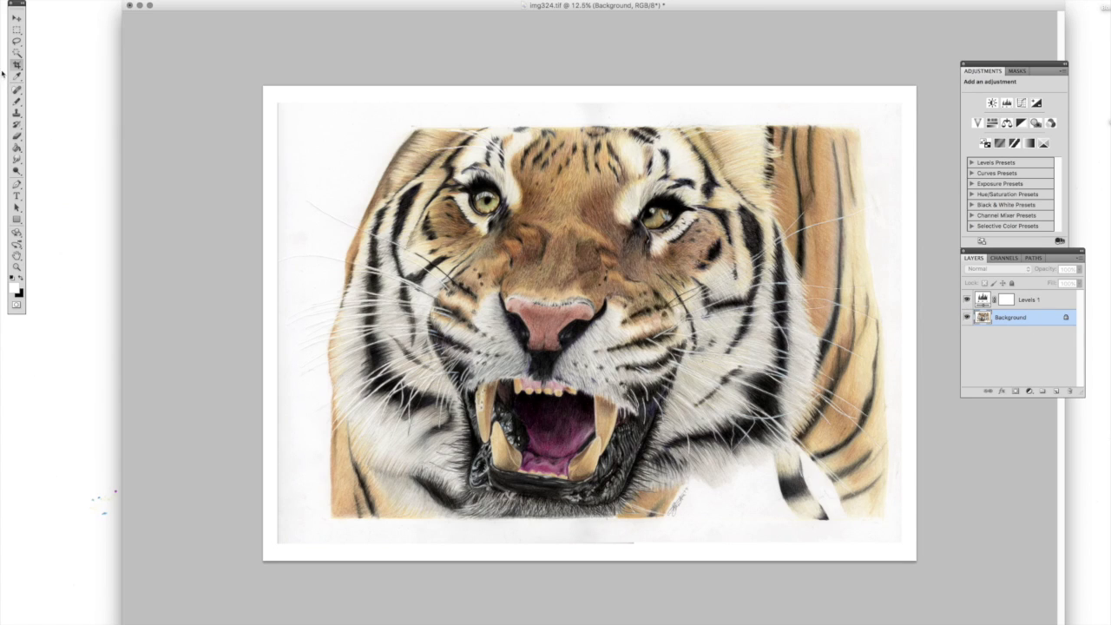
# Step: Whiten the off-white paper on the Background with Replace Color, using fuzziness 11 and maximum lightness
pyautogui.click(122, 0)
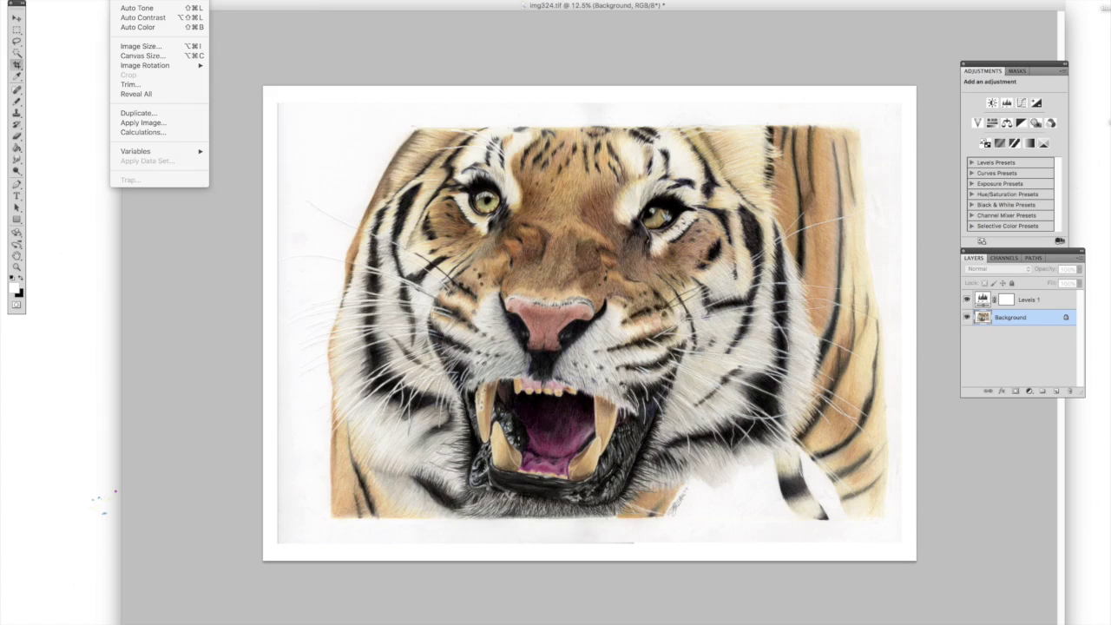
pyautogui.moveTo(139, 0)
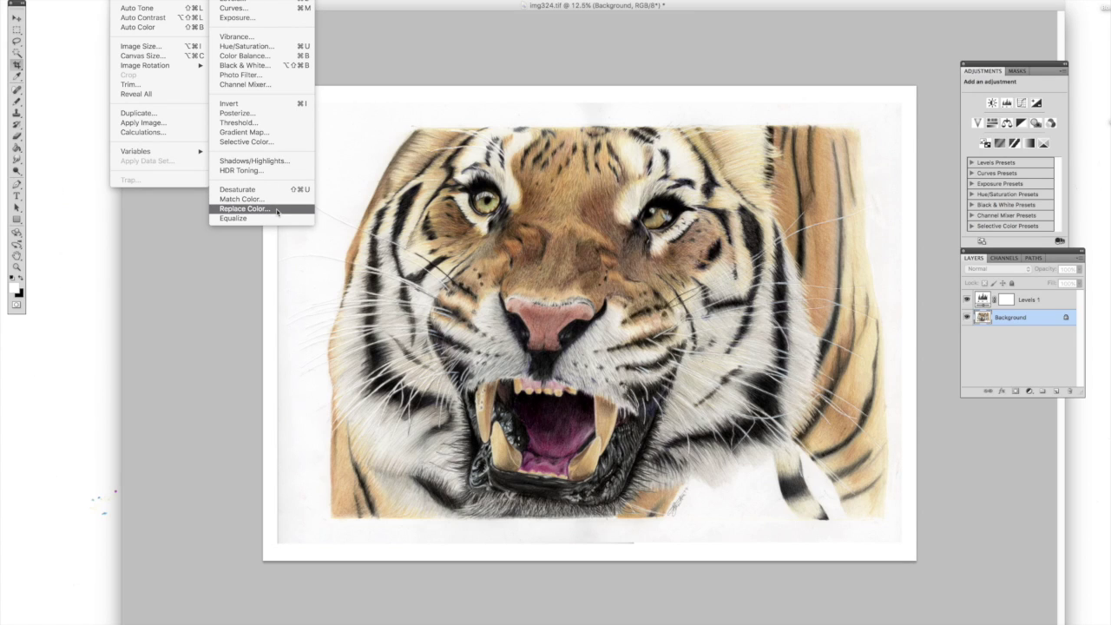
pyautogui.click(277, 211)
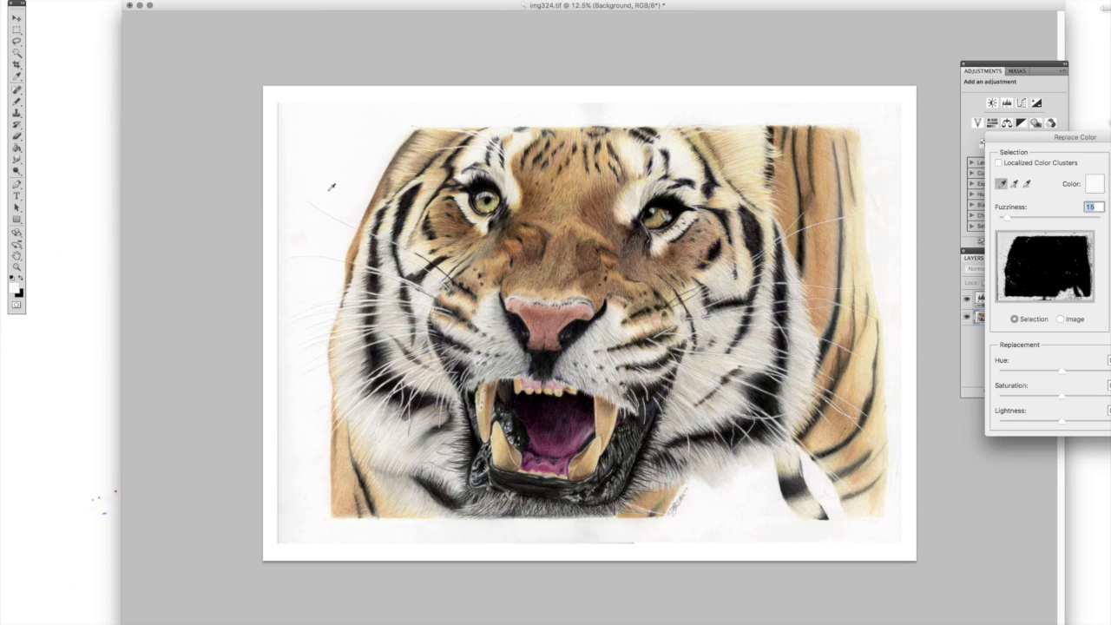
pyautogui.moveTo(1079, 137); pyautogui.dragTo(1005, 174)
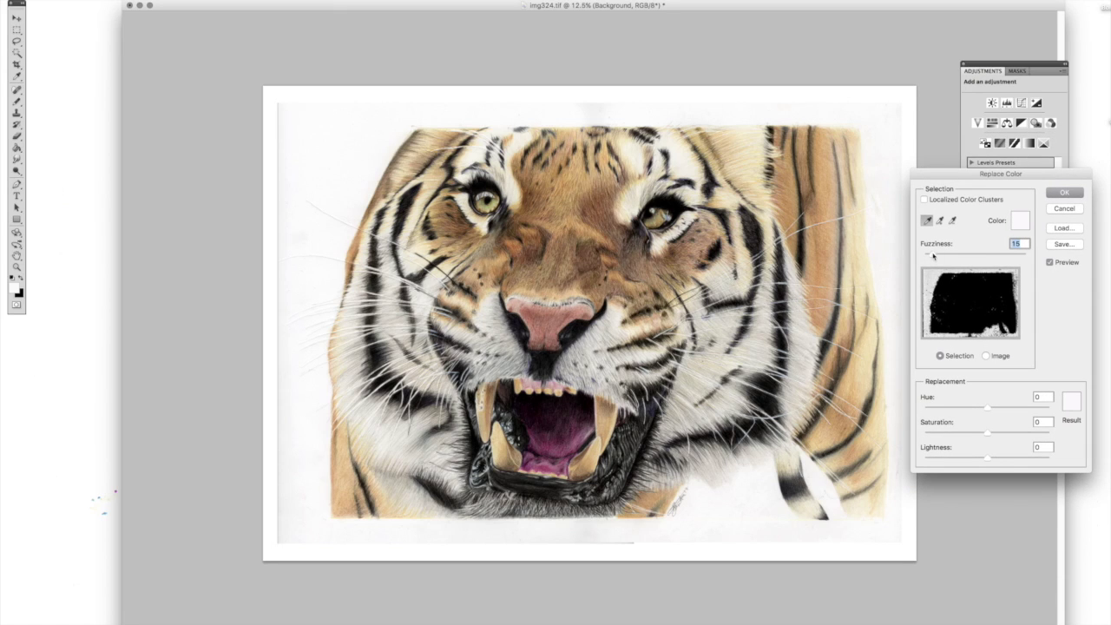
pyautogui.moveTo(933, 255)
pyautogui.mouseDown()
pyautogui.moveTo(1010, 257)
pyautogui.moveTo(932, 258)
pyautogui.mouseUp()
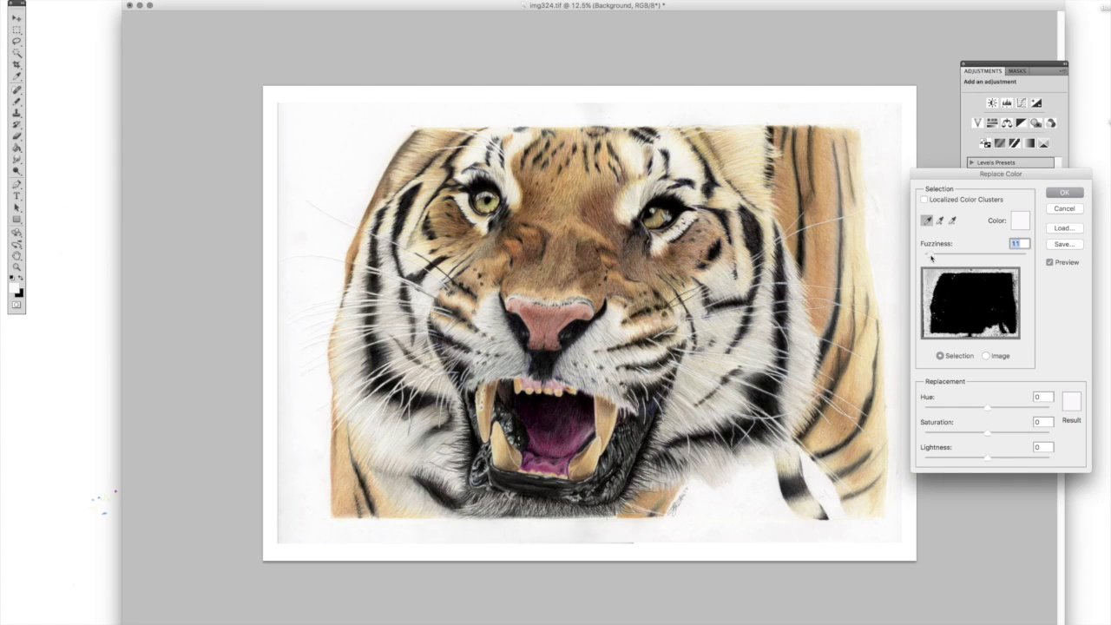
pyautogui.click(1045, 457)
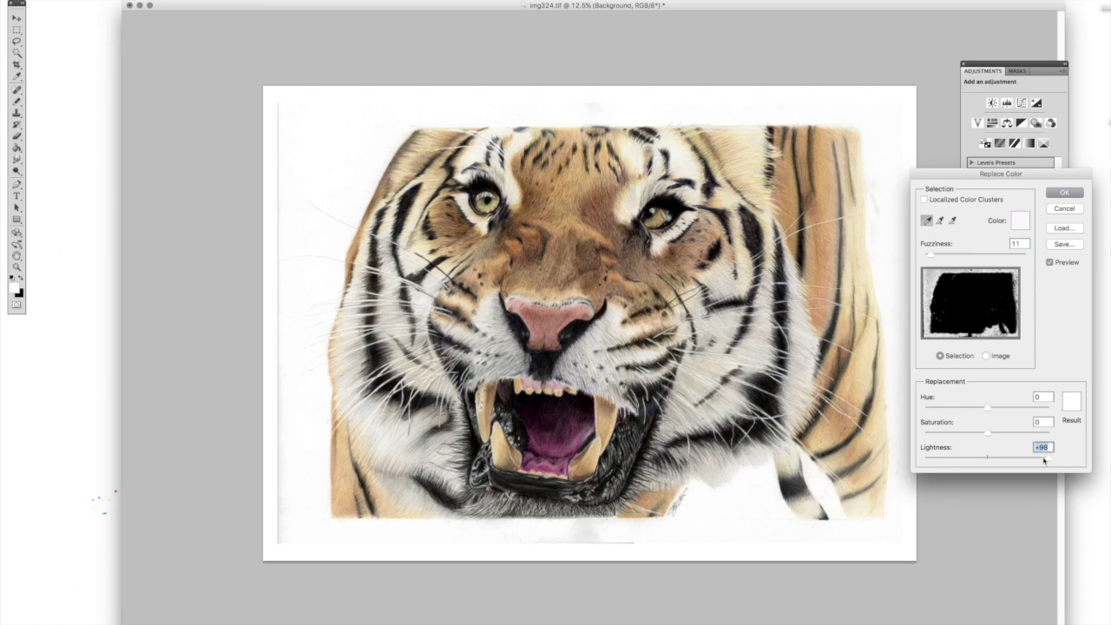
pyautogui.moveTo(1044, 460); pyautogui.dragTo(1068, 460)
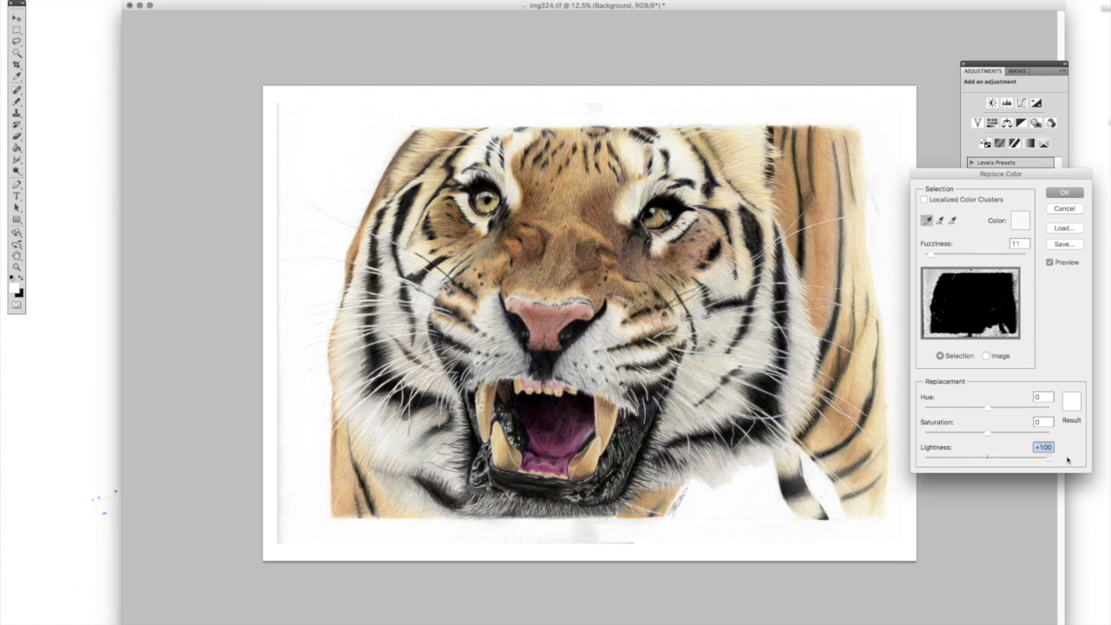
pyautogui.click(1066, 192)
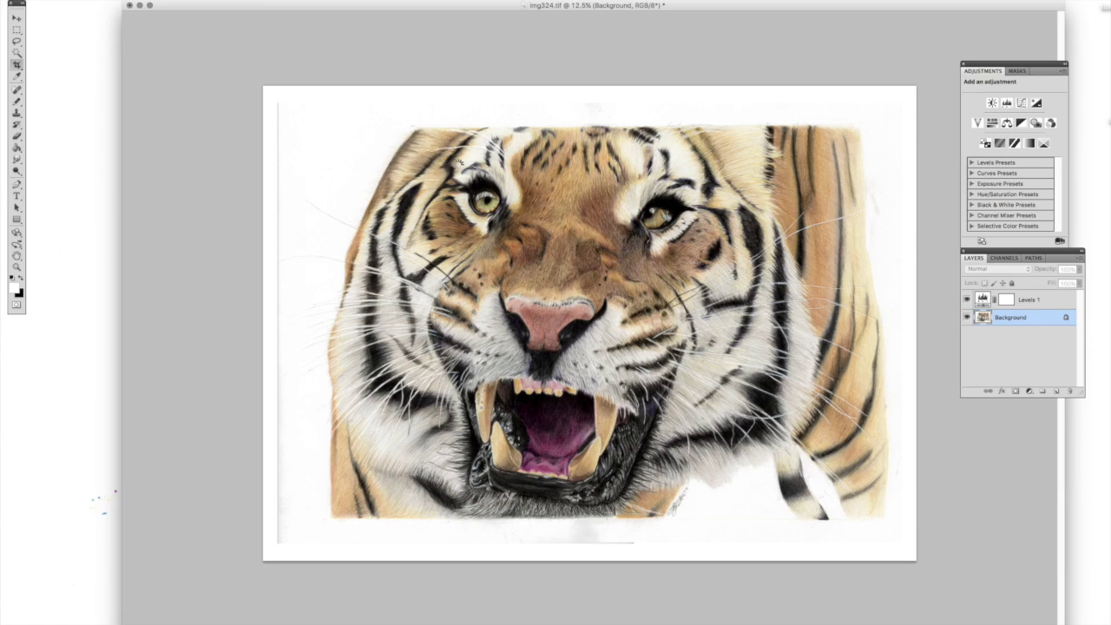
pyautogui.click(126, 0)
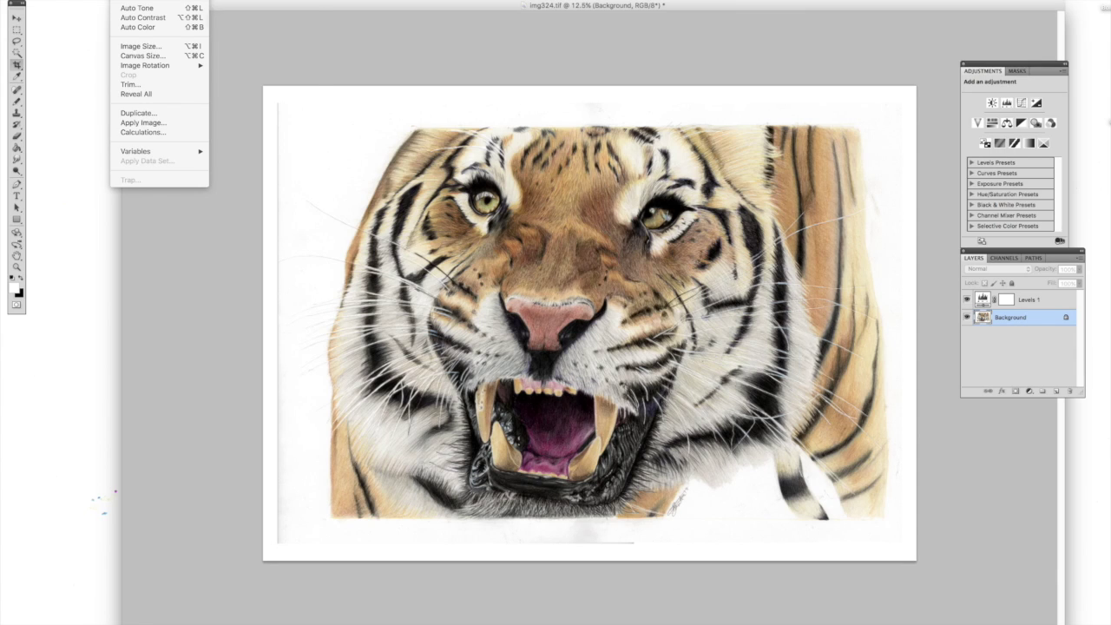
pyautogui.moveTo(143, 0)
pyautogui.click(247, 208)
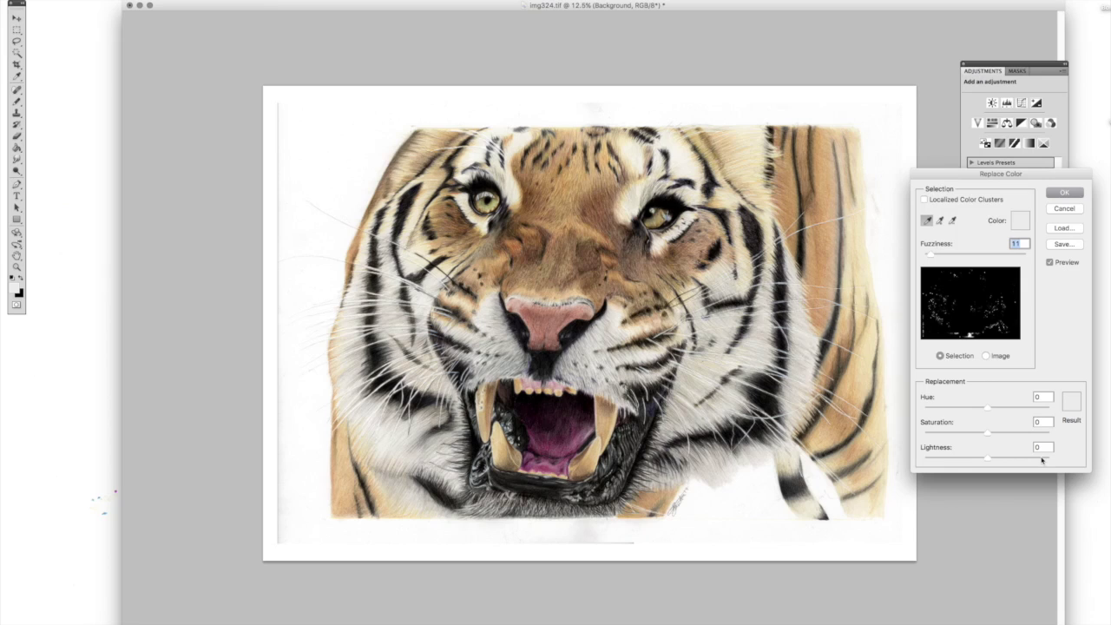
pyautogui.click(1051, 458)
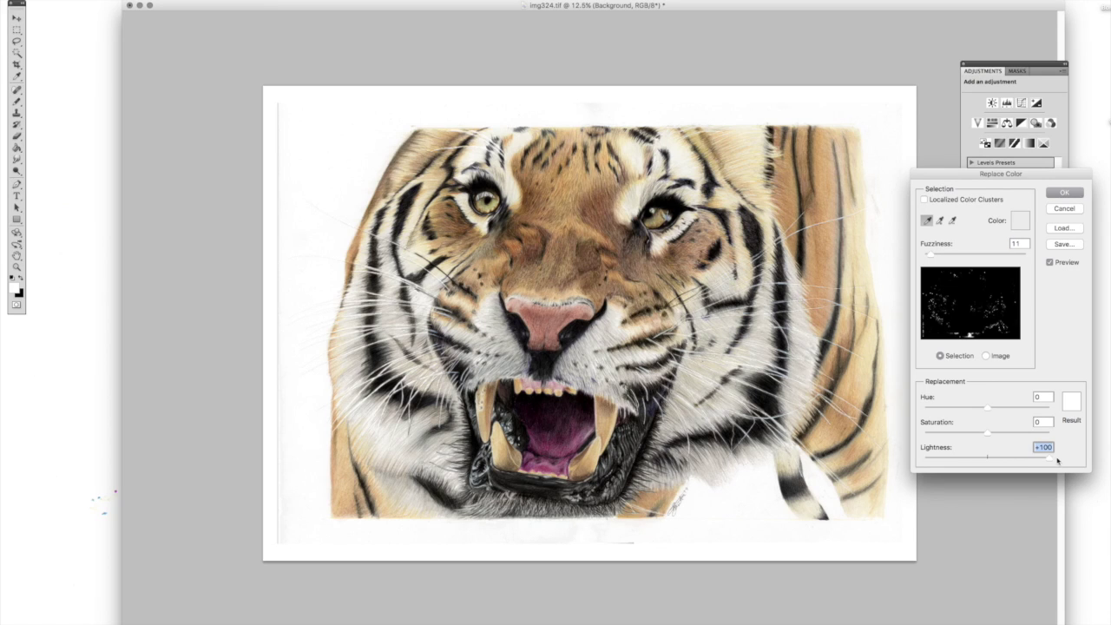
pyautogui.click(931, 258)
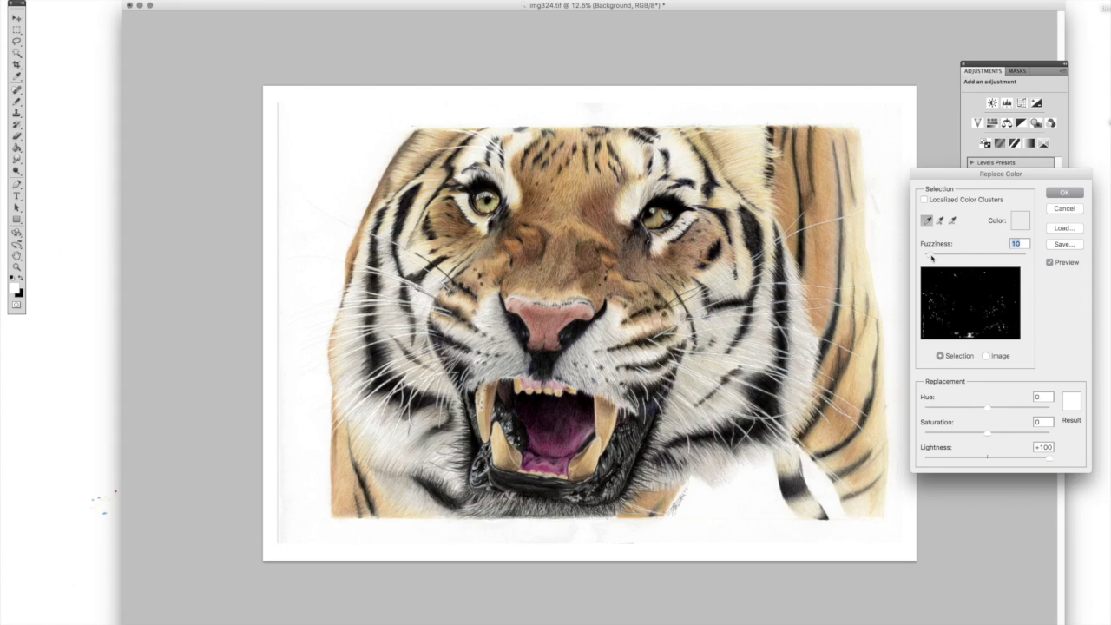
pyautogui.moveTo(931, 258); pyautogui.dragTo(947, 259)
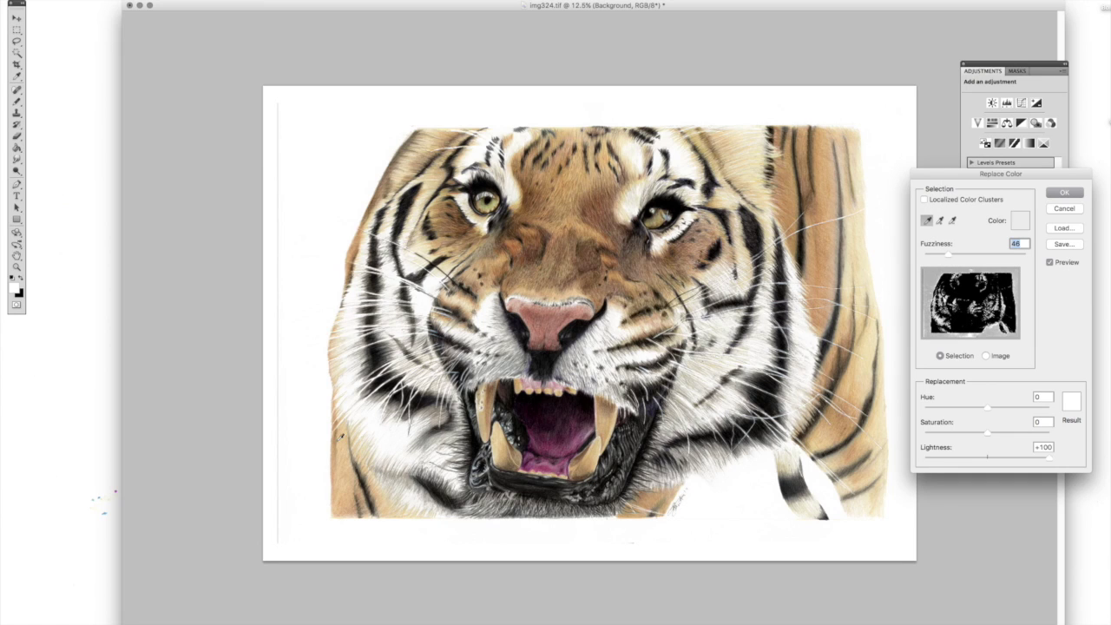
pyautogui.click(1066, 209)
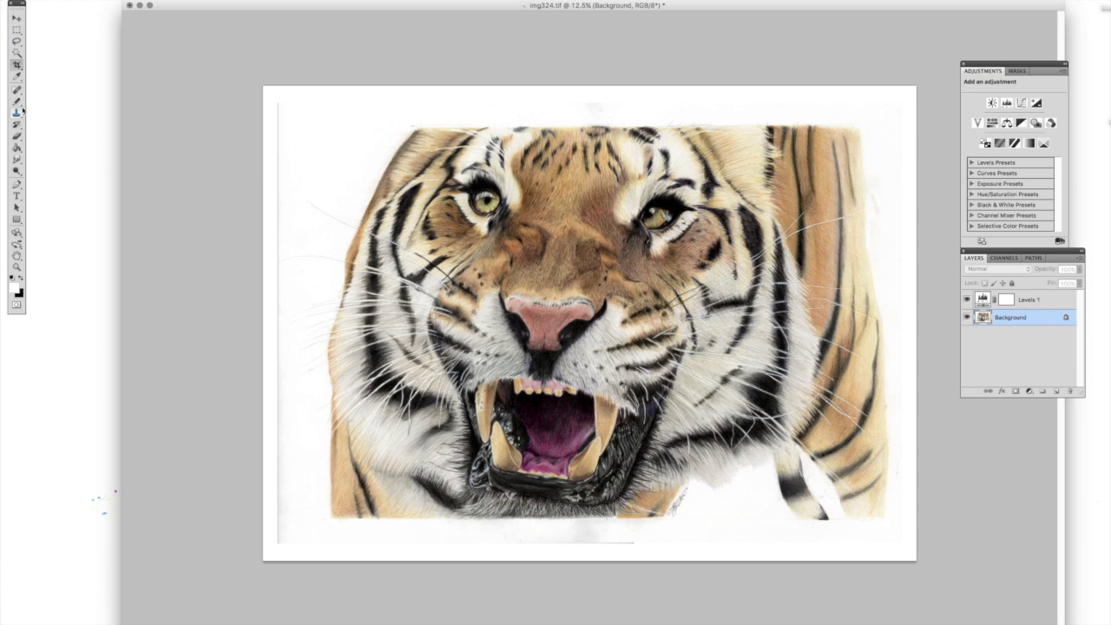
# Step: Paint white over the leftover scan edges along the bottom and left borders of the Background with an enlarged Brush
pyautogui.click(21, 105)
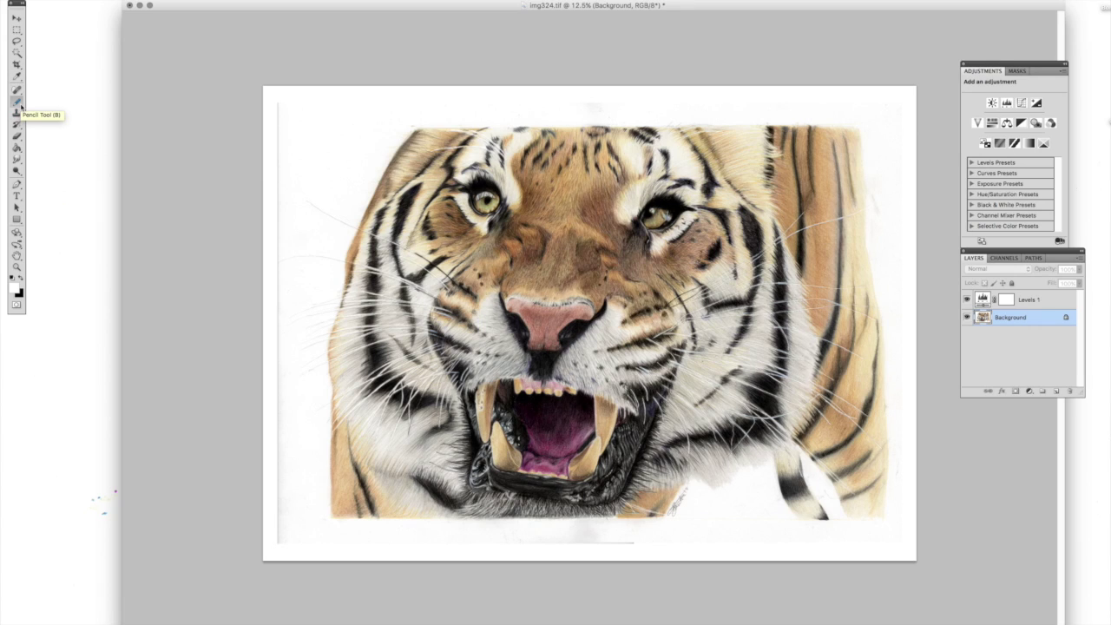
pyautogui.moveTo(22, 108); pyautogui.dragTo(62, 108)
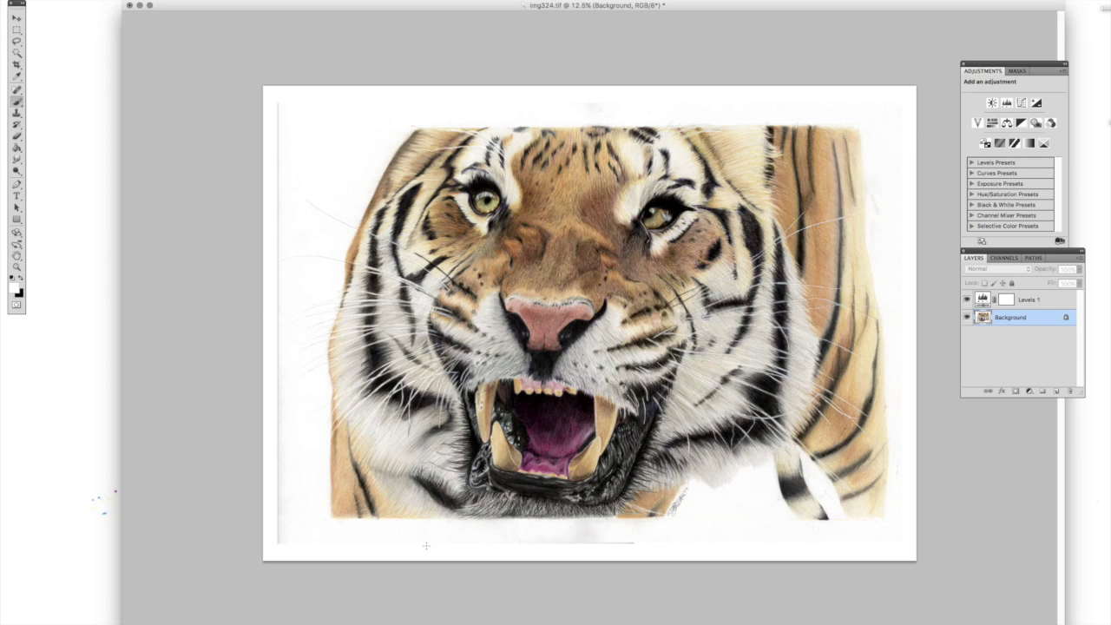
pyautogui.press(']')
pyautogui.press(']')
pyautogui.press(']')
pyautogui.press(']')
pyautogui.press(']')
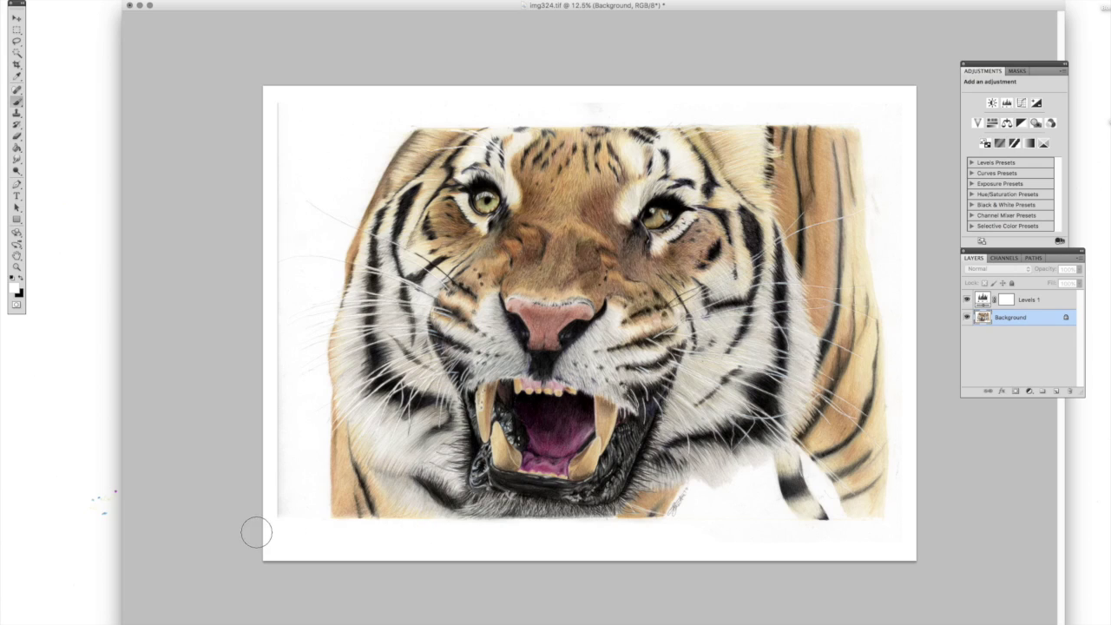
pyautogui.moveTo(290, 528)
pyautogui.mouseDown()
pyautogui.moveTo(275, 418)
pyautogui.moveTo(295, 251)
pyautogui.mouseUp()
pyautogui.moveTo(278, 291); pyautogui.dragTo(270, 78)
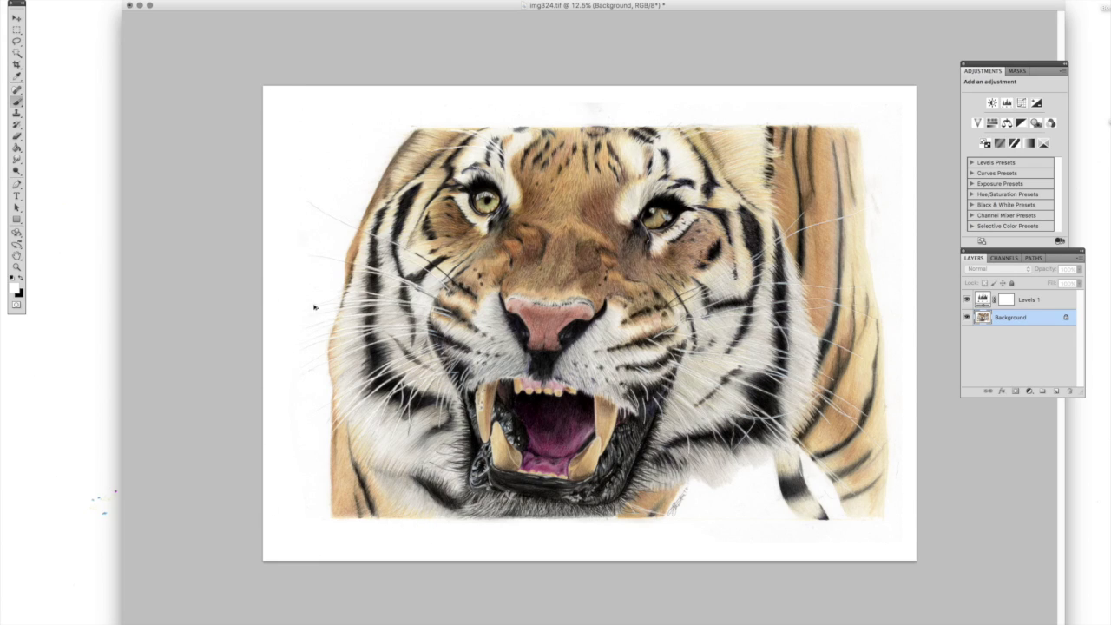
# Step: Undo the last white strokes along the left border and repaint the vertical scan edge there with white
pyautogui.press('super+alt+z')
pyautogui.press('super+alt+z')
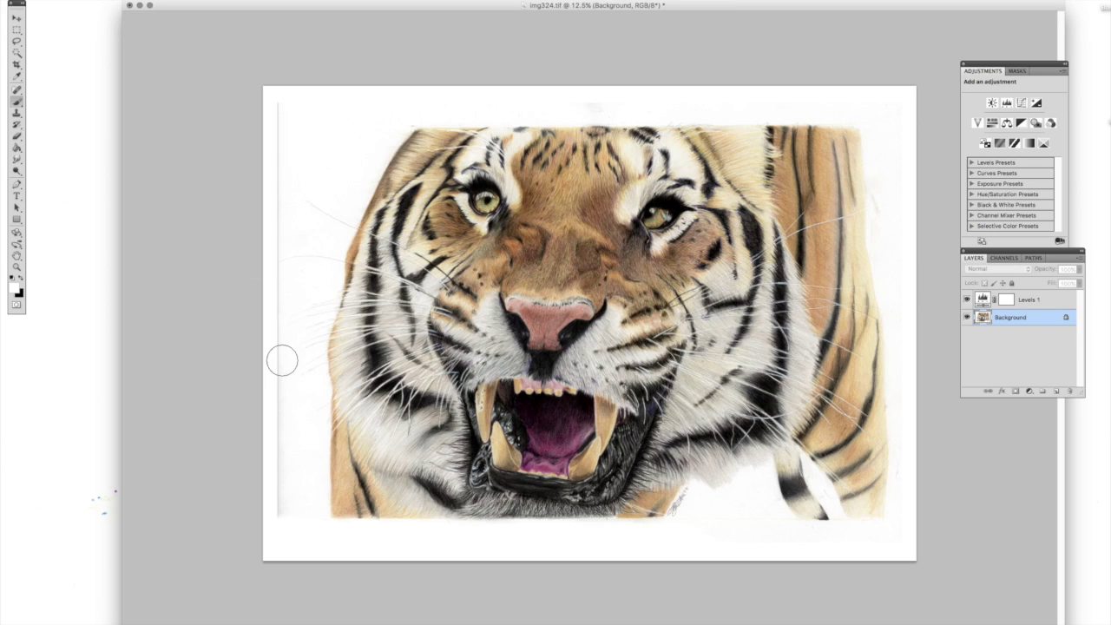
pyautogui.moveTo(278, 340); pyautogui.dragTo(275, 541)
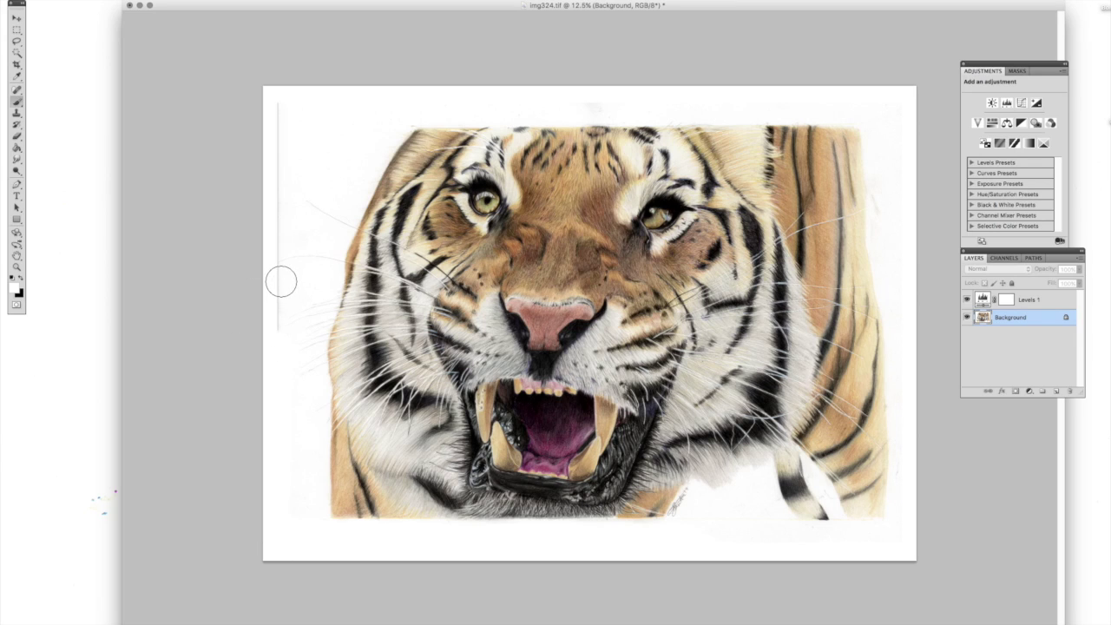
pyautogui.moveTo(281, 281); pyautogui.dragTo(264, 322)
pyautogui.moveTo(266, 252); pyautogui.dragTo(268, 94)
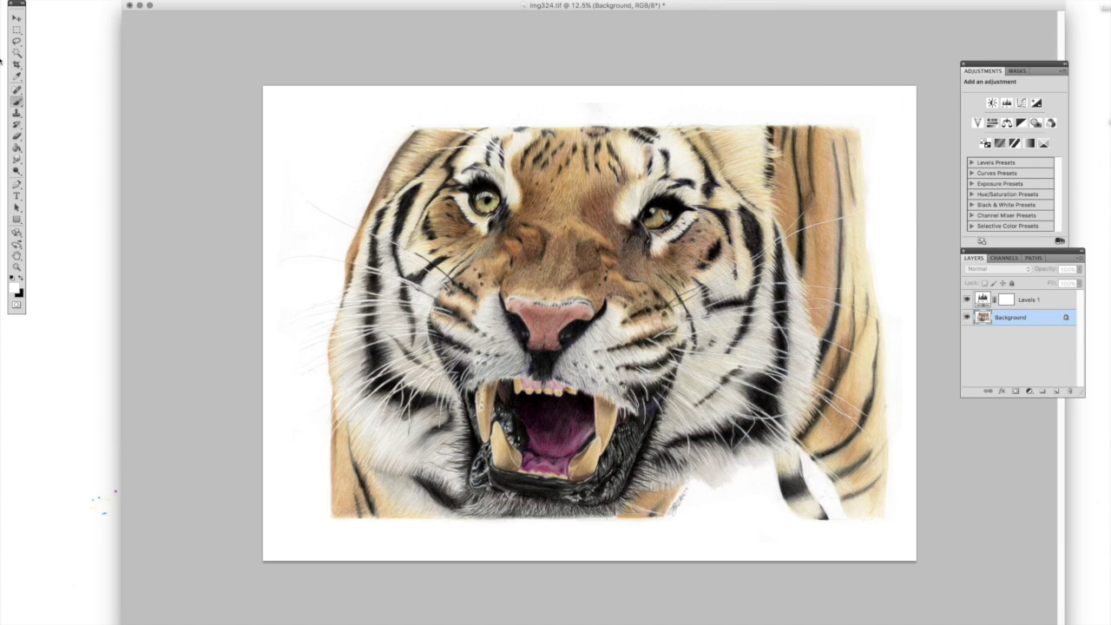
# Step: Select the strip above the drawing across the full image width, paint it white with the Brush, and deselect
pyautogui.click(19, 30)
pyautogui.moveTo(877, 105); pyautogui.dragTo(922, 126)
pyautogui.press('b')
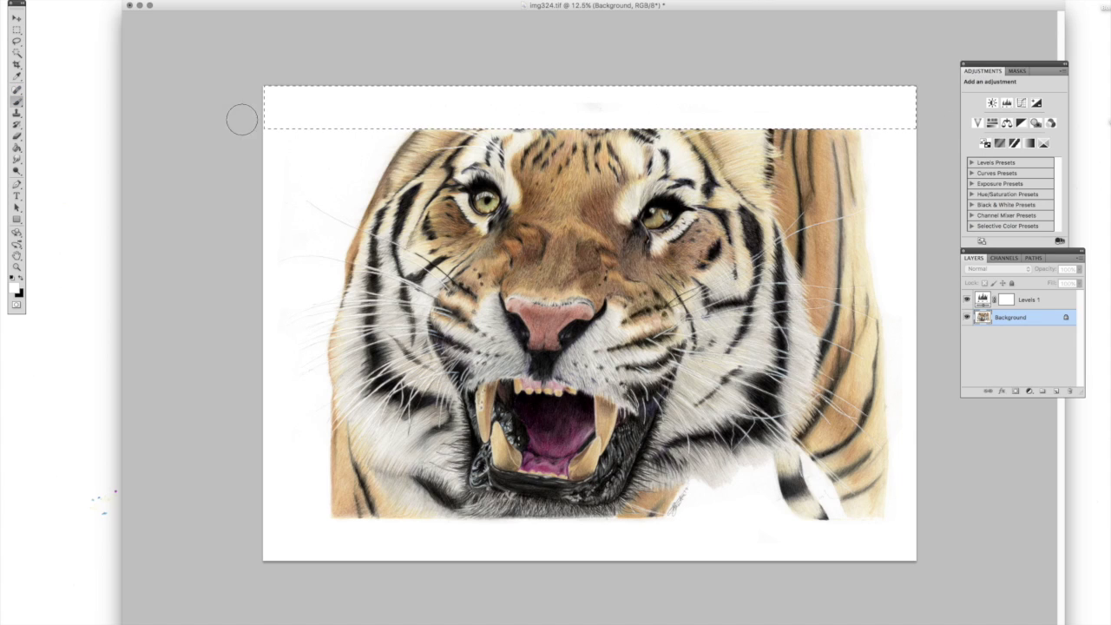
pyautogui.moveTo(242, 119)
pyautogui.mouseDown()
pyautogui.moveTo(962, 105)
pyautogui.moveTo(272, 104)
pyautogui.moveTo(930, 104)
pyautogui.moveTo(283, 110)
pyautogui.mouseUp()
pyautogui.press('super+d')
# Step: Select the strip below the drawing, paint white over the uneven bottom edge inside it, and deselect
pyautogui.click(17, 30)
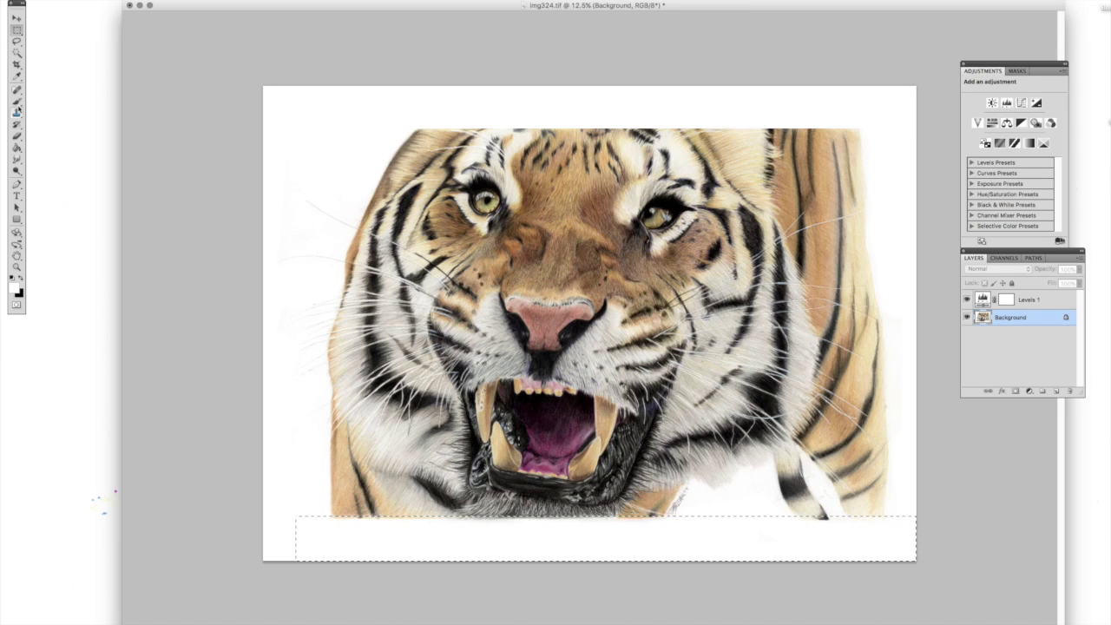
pyautogui.press('b')
pyautogui.moveTo(314, 515)
pyautogui.mouseDown()
pyautogui.moveTo(938, 506)
pyautogui.moveTo(340, 531)
pyautogui.mouseUp()
pyautogui.press('super+d')
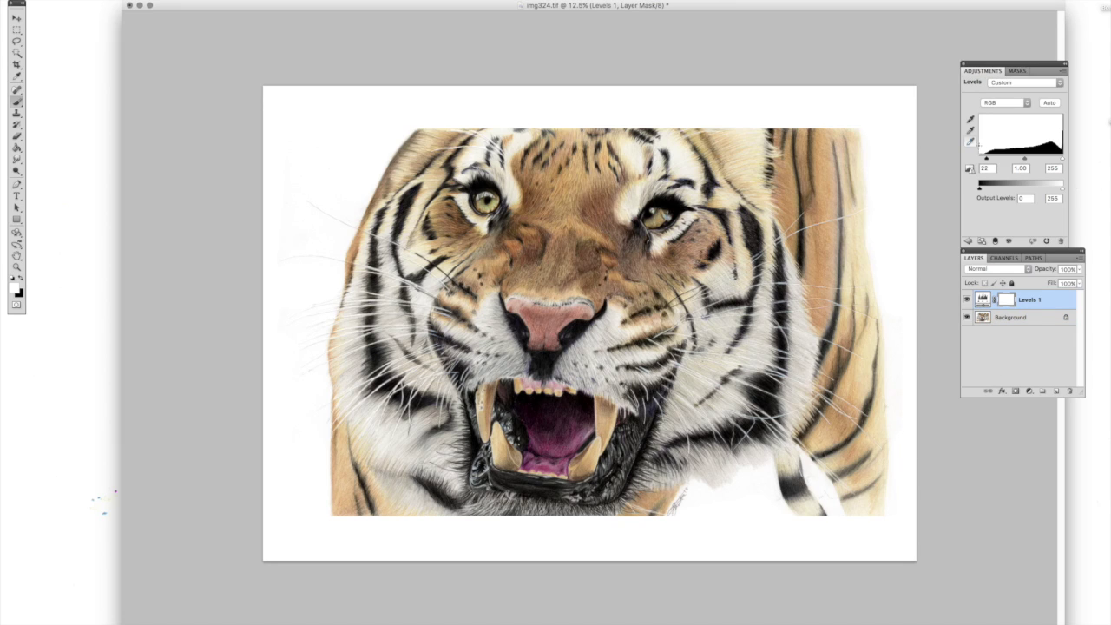
# Step: Raise the black input level of Levels 1 to 185 and inspect the white paper around the tiger's head for leftover marks
pyautogui.moveTo(1033, 159); pyautogui.dragTo(1040, 160)
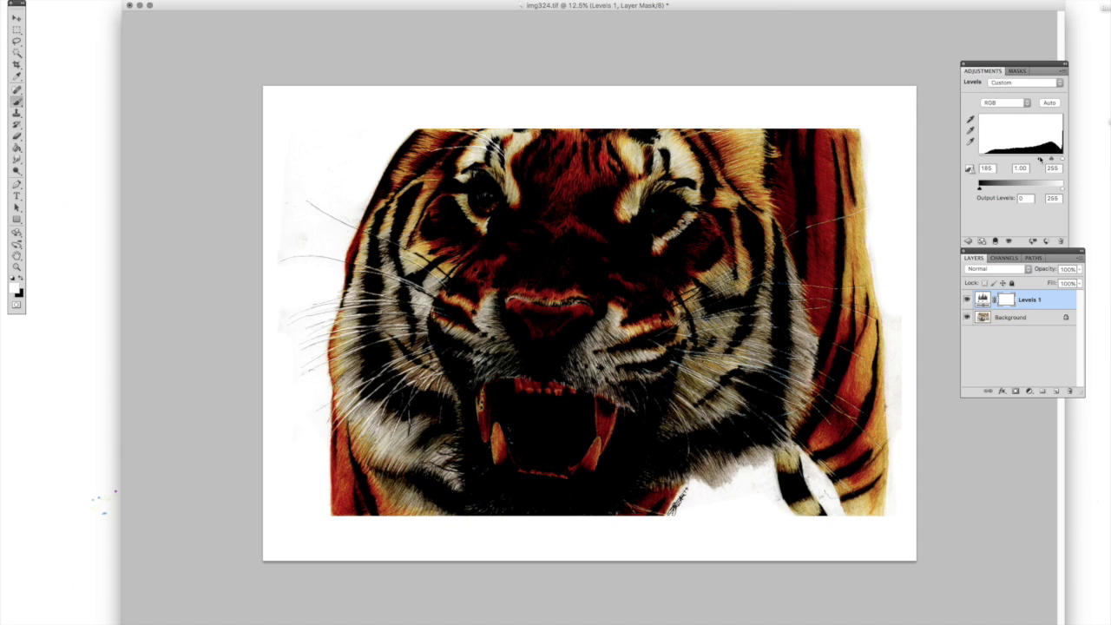
pyautogui.press('super+plus')
pyautogui.press('super+plus')
pyautogui.moveTo(486, 215); pyautogui.dragTo(739, 388)
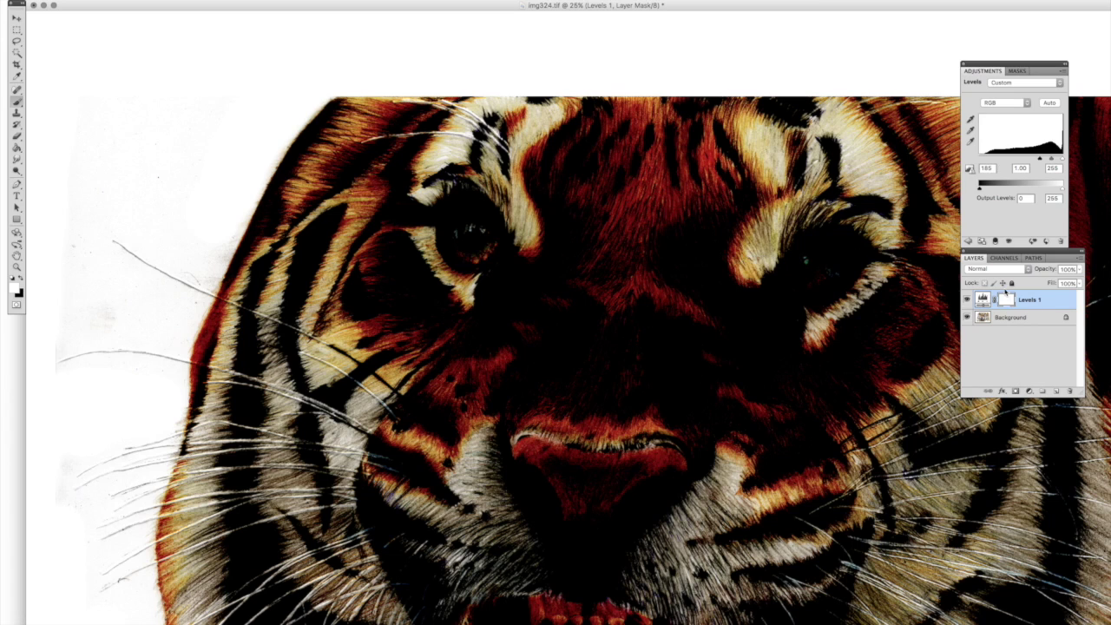
# Step: Paint white over the smudges beside the left edge of the tiger's head on the Background with a much smaller Brush
pyautogui.click(998, 320)
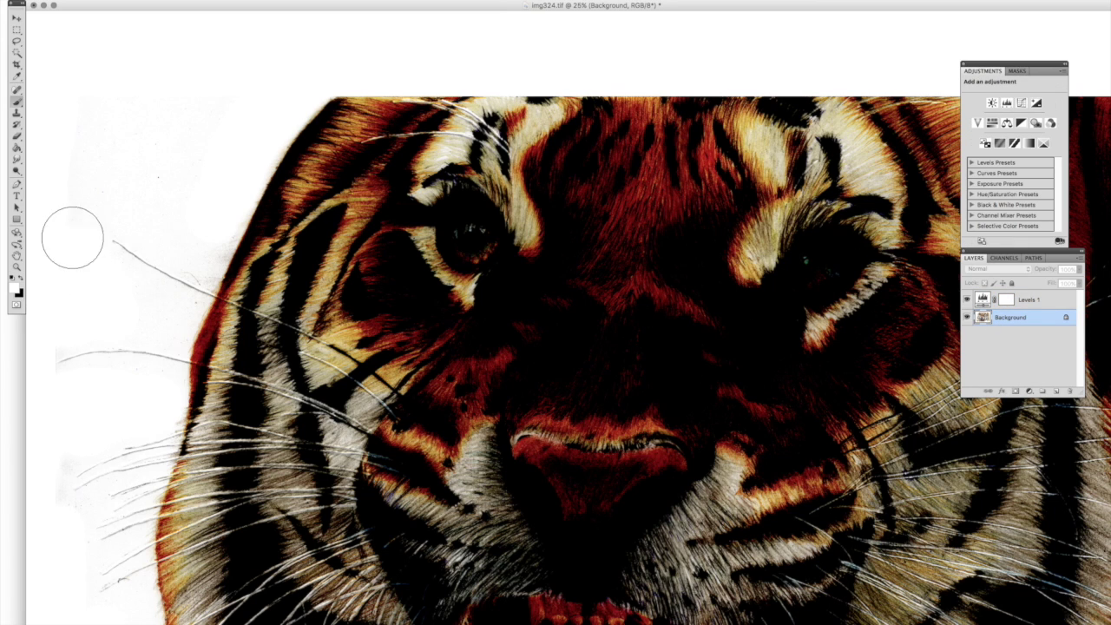
pyautogui.press('[')
pyautogui.press('[')
pyautogui.press('[')
pyautogui.press('[')
pyautogui.press('[')
pyautogui.press('[')
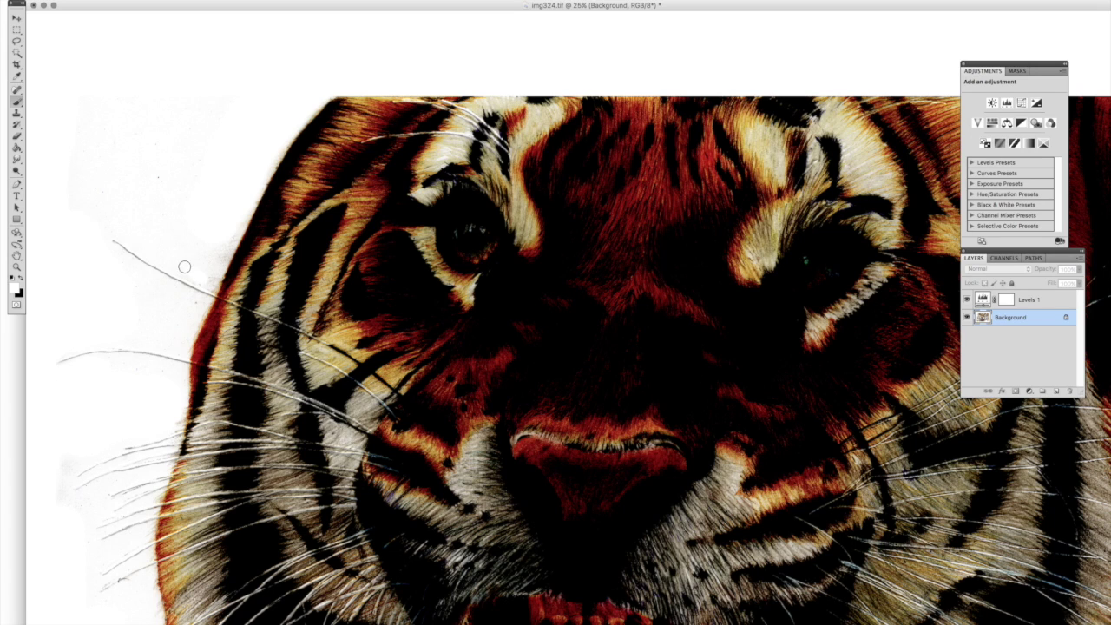
pyautogui.moveTo(211, 261); pyautogui.dragTo(219, 230)
# Step: Lighten the two long upper-left whiskers and the paper around them on the Background with the Dodge tool
pyautogui.click(17, 159)
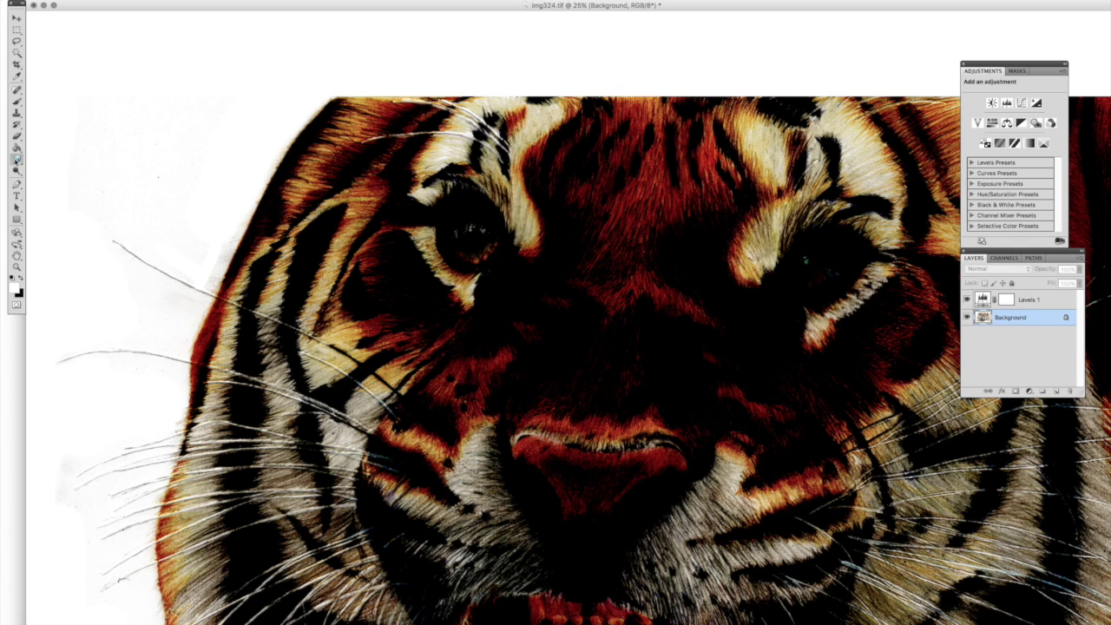
pyautogui.click(16, 162)
pyautogui.click(17, 173)
pyautogui.moveTo(144, 259)
pyautogui.mouseDown()
pyautogui.moveTo(192, 282)
pyautogui.moveTo(129, 249)
pyautogui.mouseUp()
pyautogui.moveTo(176, 361)
pyautogui.mouseDown()
pyautogui.moveTo(127, 354)
pyautogui.moveTo(64, 367)
pyautogui.moveTo(115, 353)
pyautogui.moveTo(179, 362)
pyautogui.mouseUp()
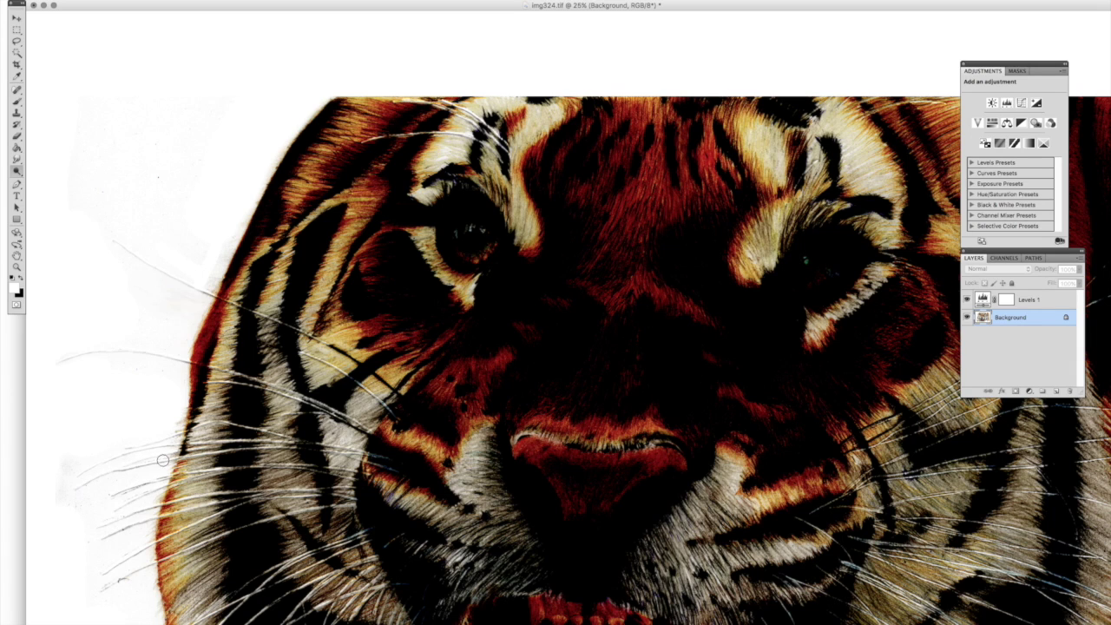
# Step: Return to the Brush and set the black input level of the Levels 1 adjustment to 28
pyautogui.click(17, 101)
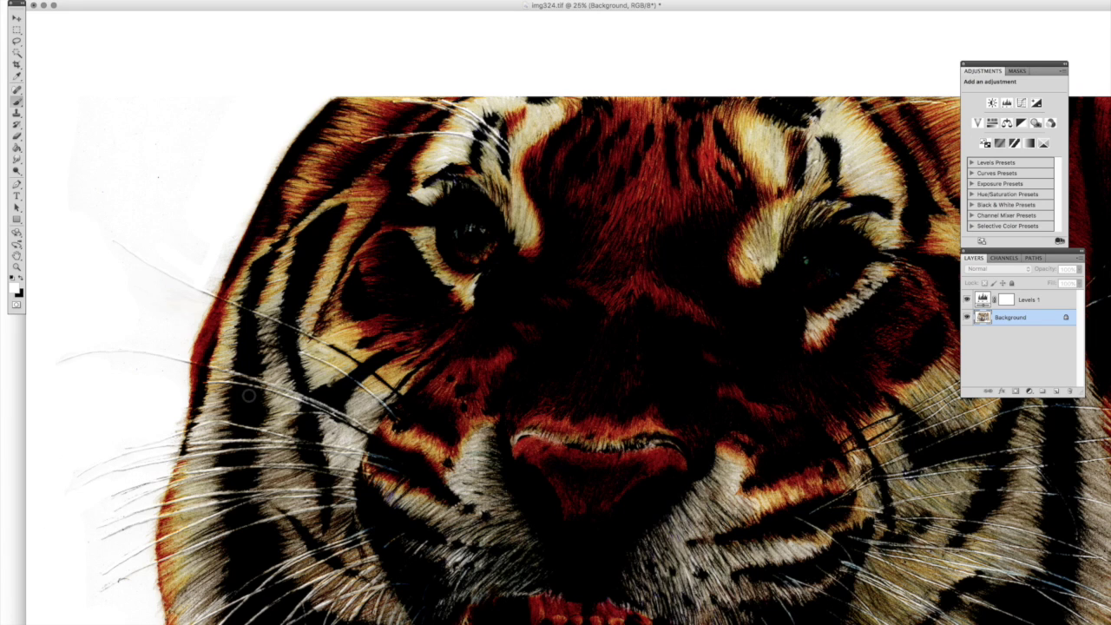
pyautogui.press('super+minus')
pyautogui.press('super+minus')
pyautogui.press('super+minus')
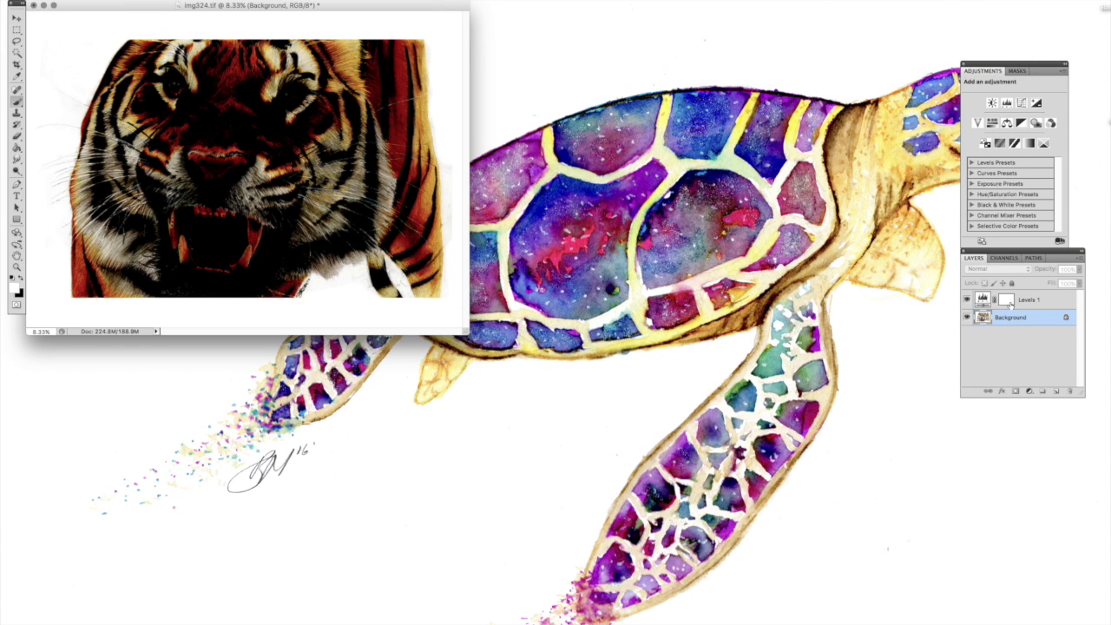
pyautogui.click(1008, 301)
pyautogui.press('super+plus')
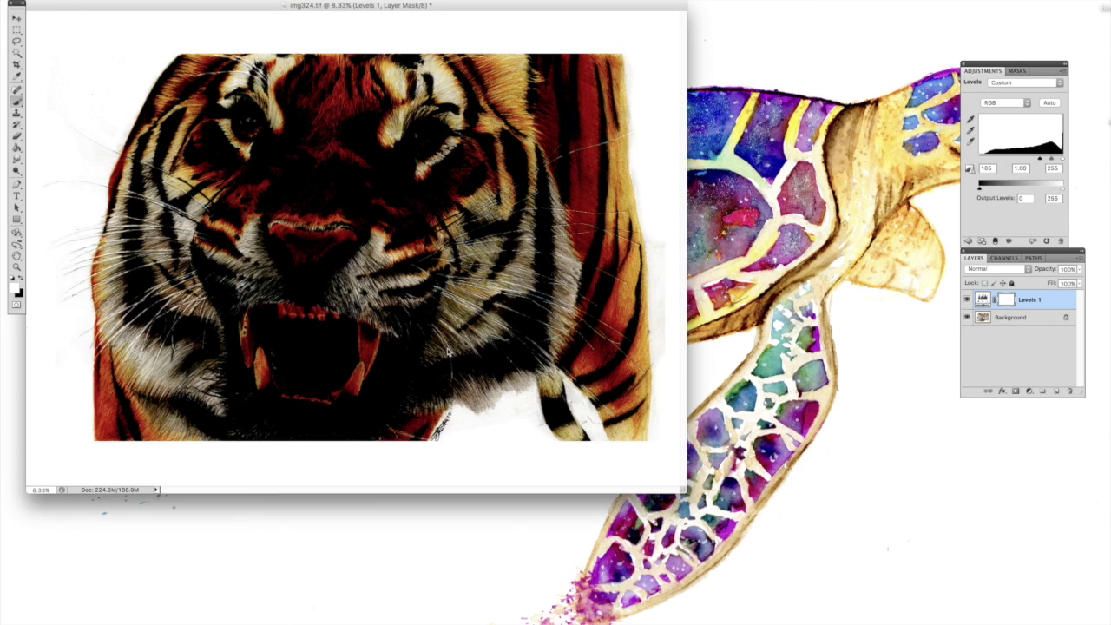
pyautogui.press('super+plus')
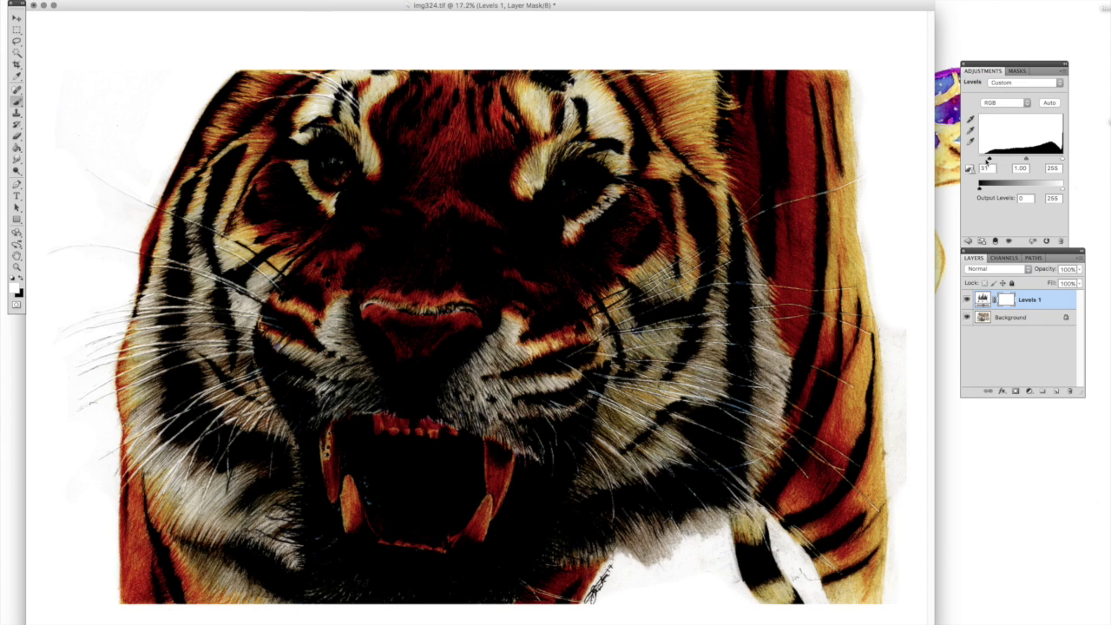
pyautogui.moveTo(987, 159); pyautogui.dragTo(983, 160)
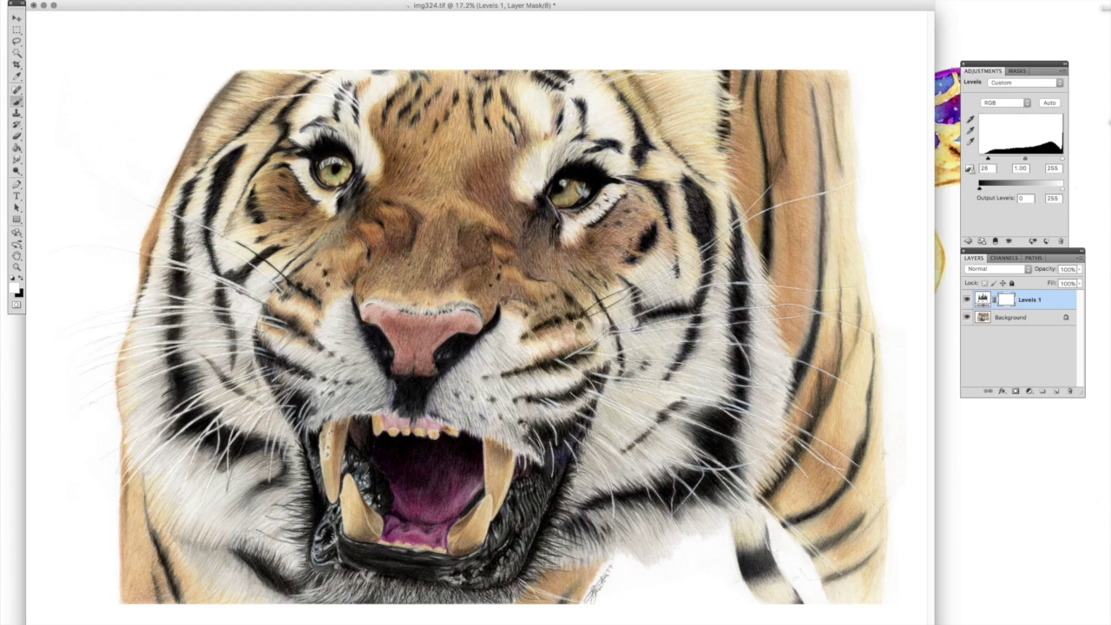
# Step: Switch to Finder, preview the finished A3Tigergrowl.tif for comparison, and return to Photoshop
pyautogui.press('Tab')
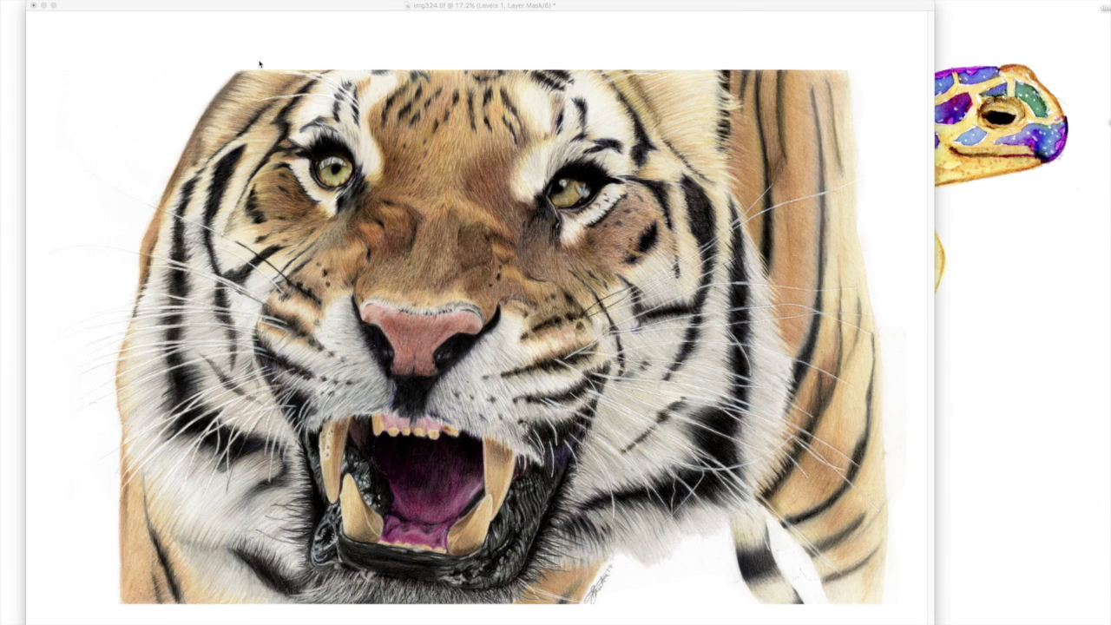
pyautogui.press('super+o')
pyautogui.click(152, 35)
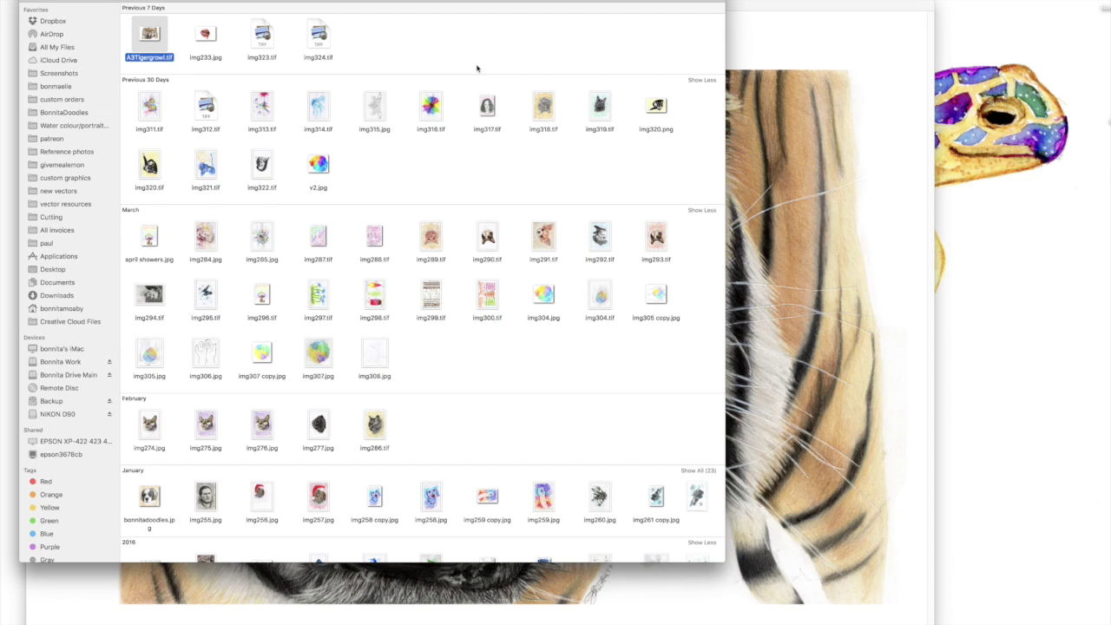
pyautogui.press('space')
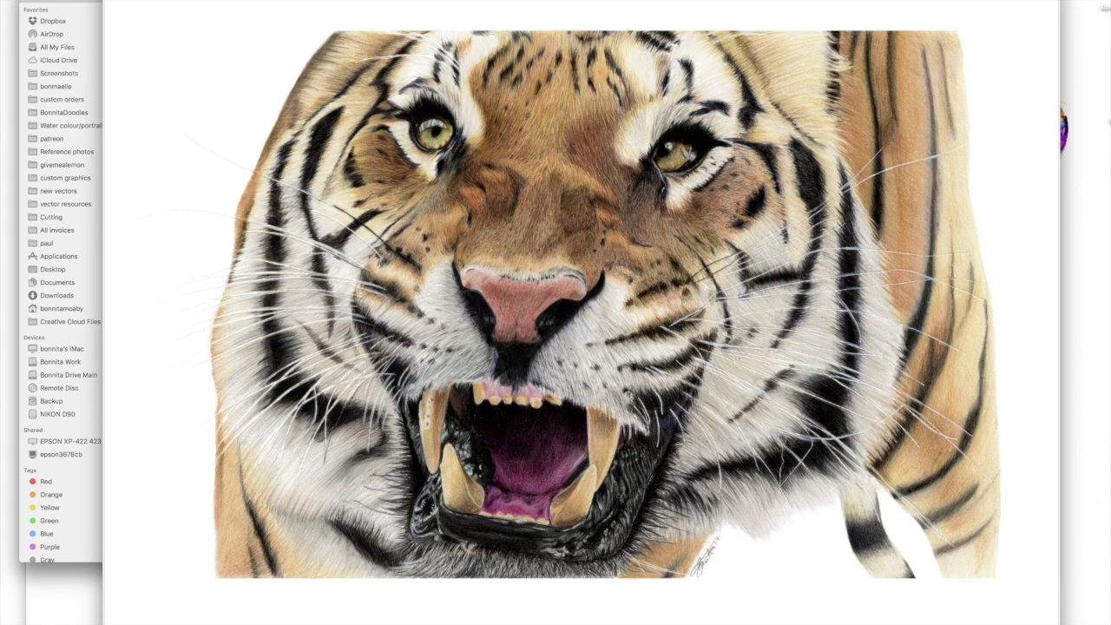
pyautogui.click(501, 617)
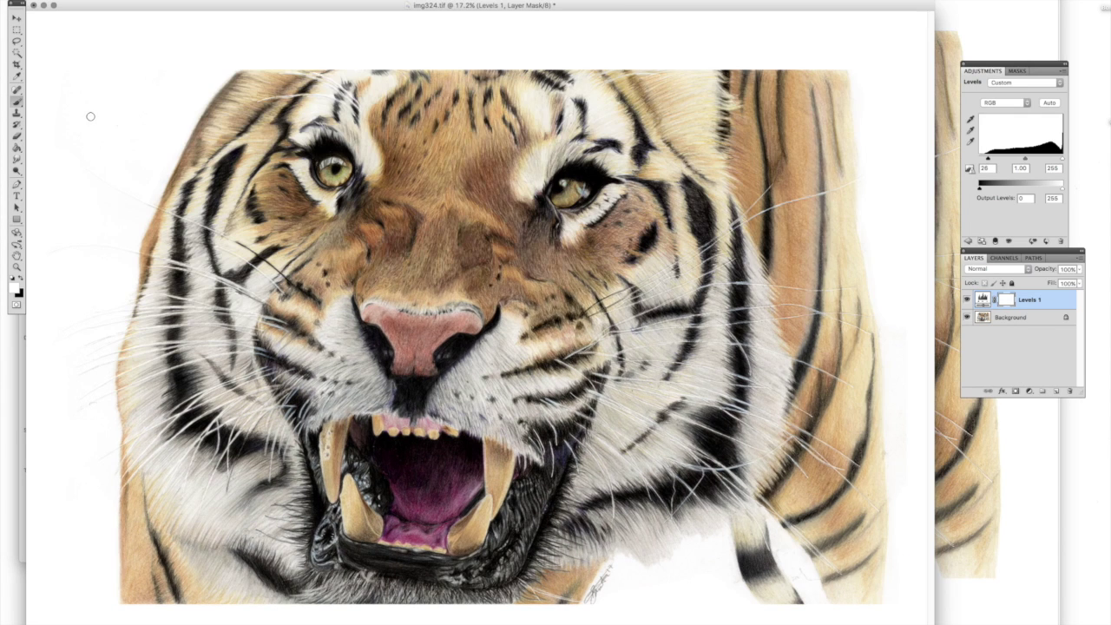
# Step: Look through the file formats available in Save As for the image, leaving without saving
pyautogui.click(77, 1)
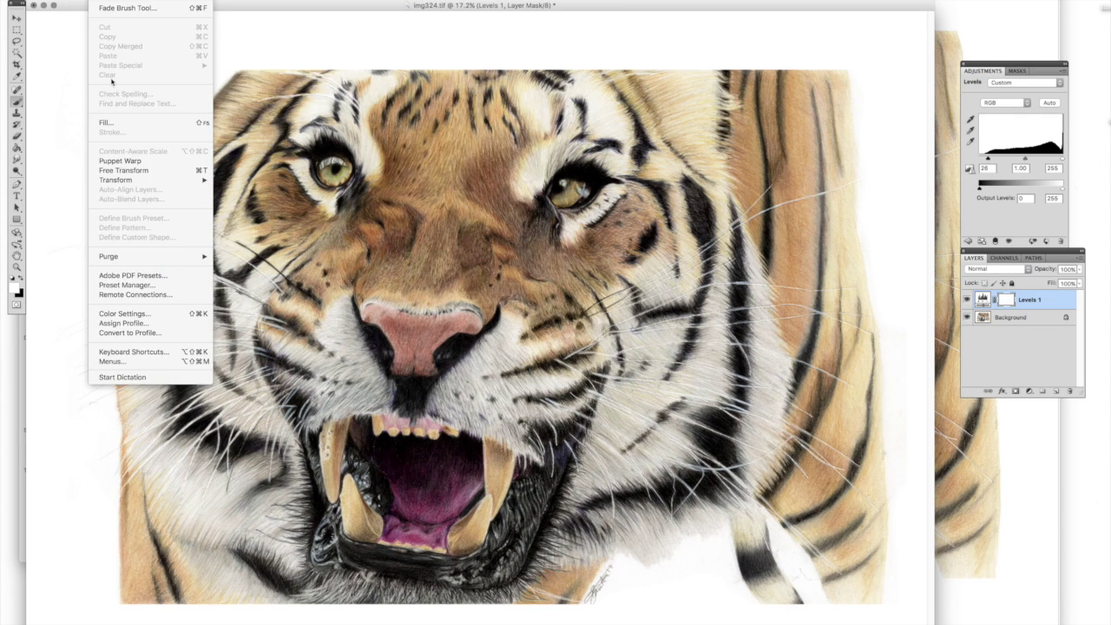
pyautogui.click(85, 103)
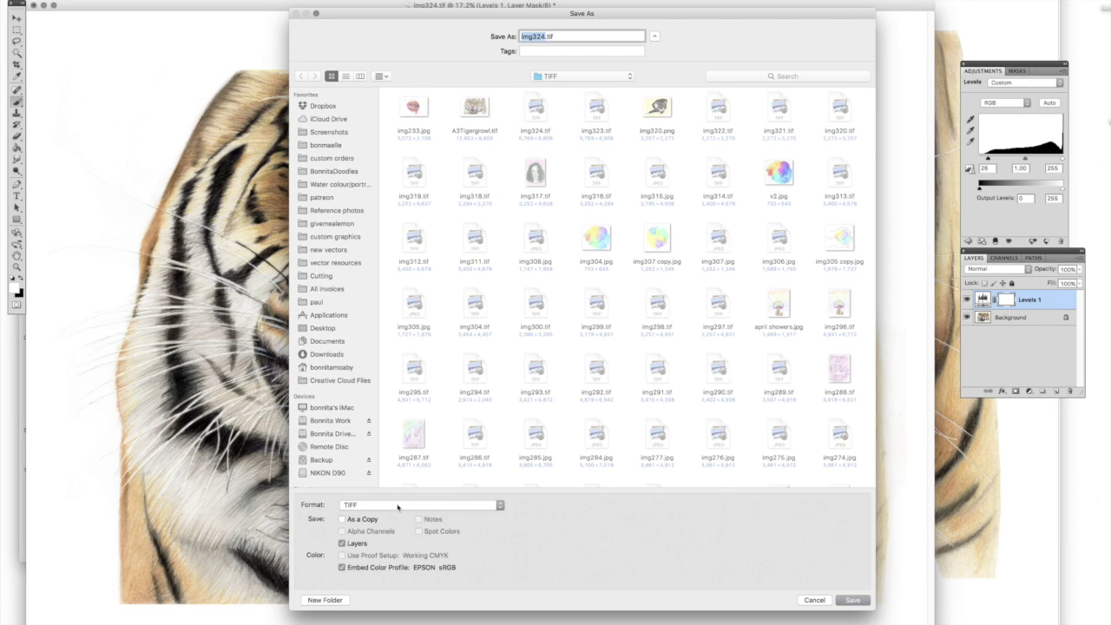
pyautogui.click(397, 507)
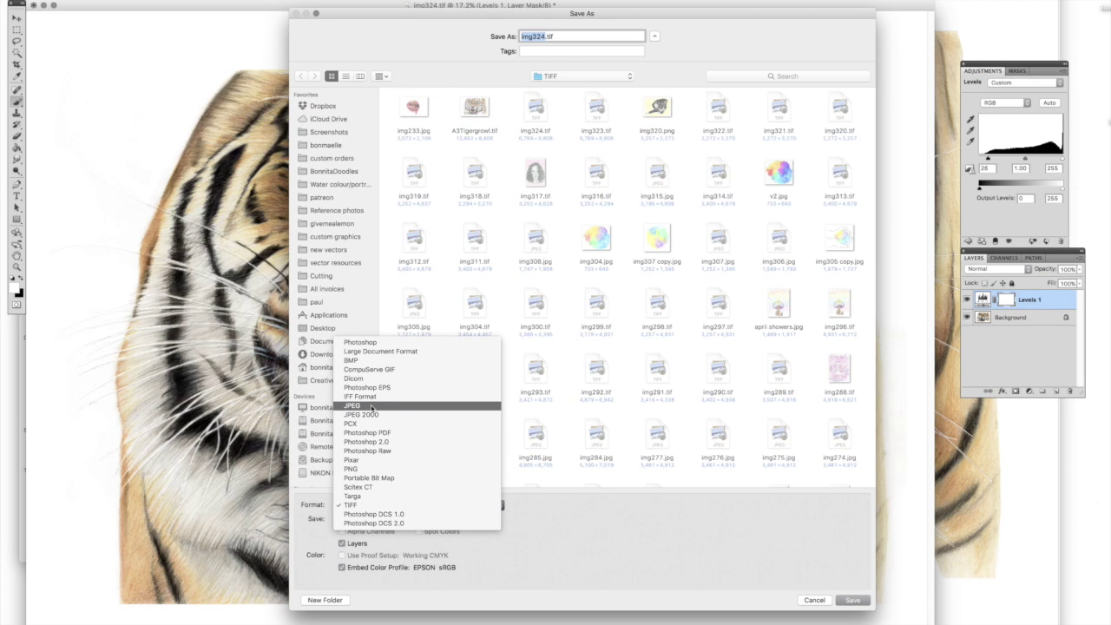
pyautogui.click(822, 580)
pyautogui.click(815, 600)
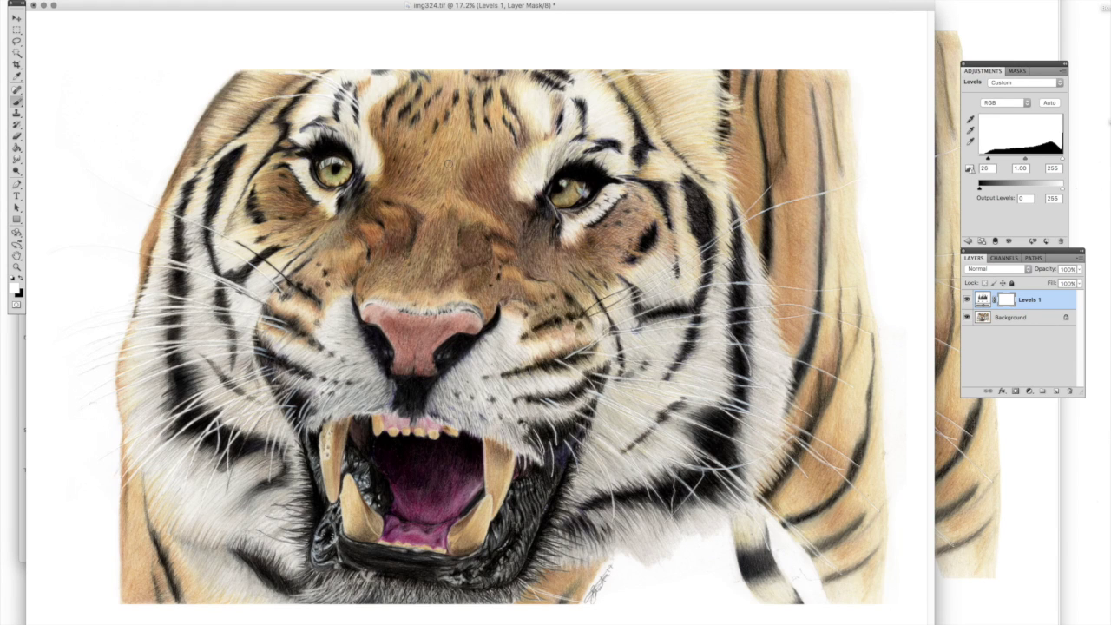
# Step: Set the image resolution to 300 pixels/inch in Image Size with proportions constrained and resampling on
pyautogui.click(128, 1)
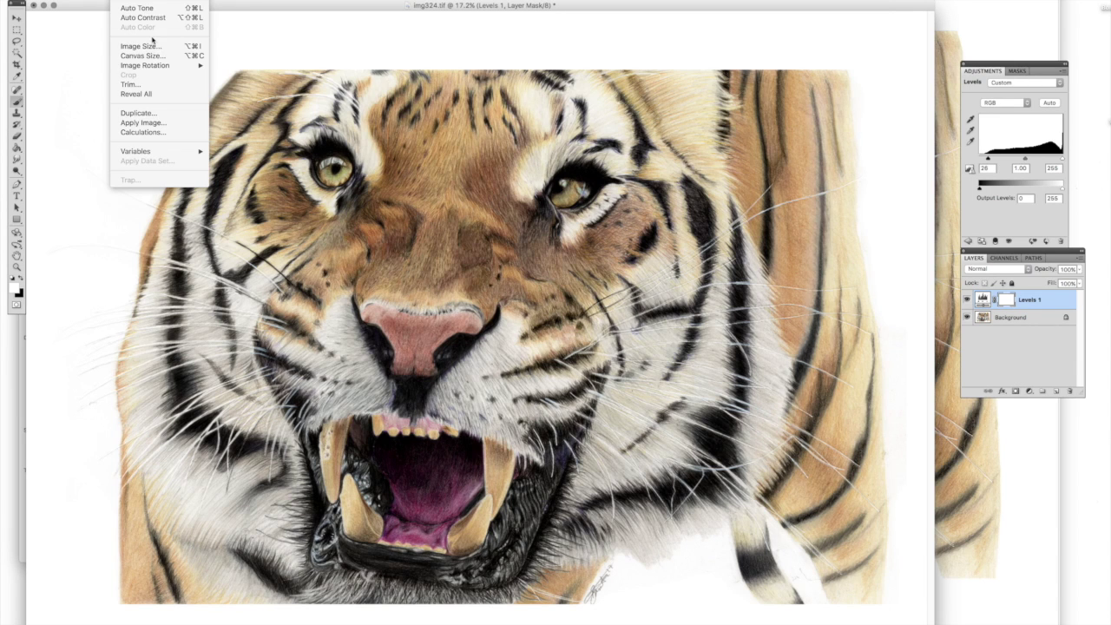
pyautogui.click(150, 47)
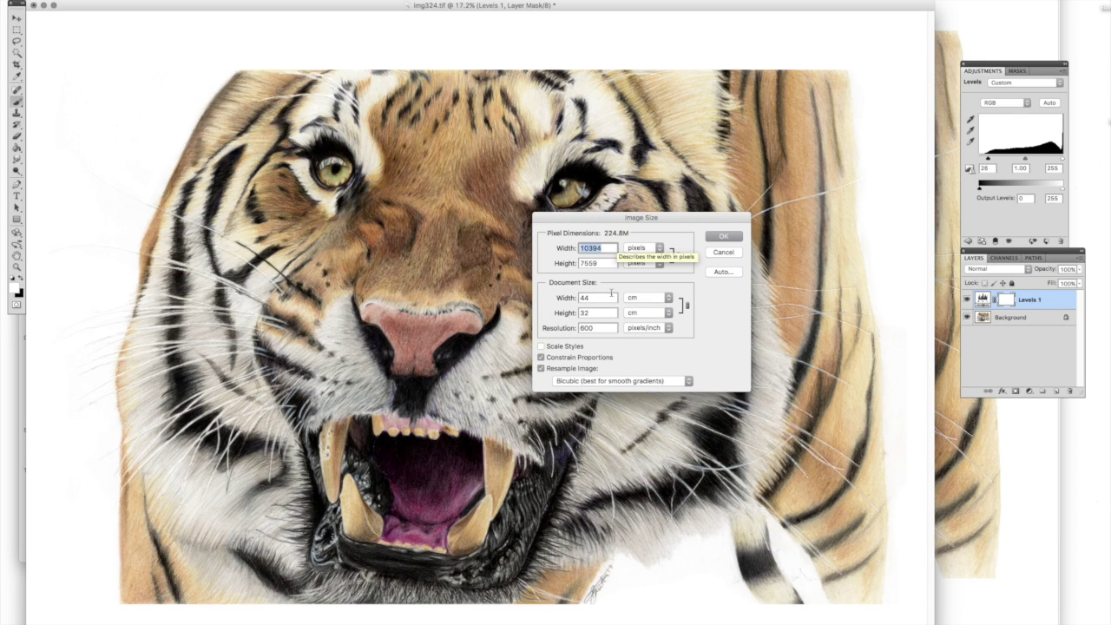
pyautogui.doubleClick(598, 328)
pyautogui.write('30')
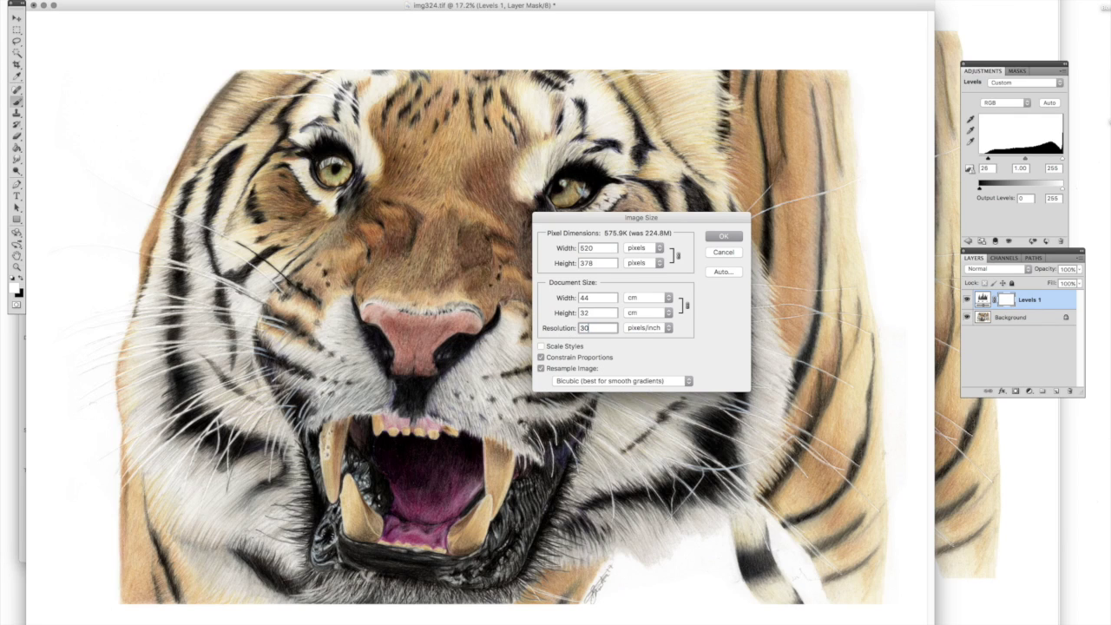
pyautogui.write('0')
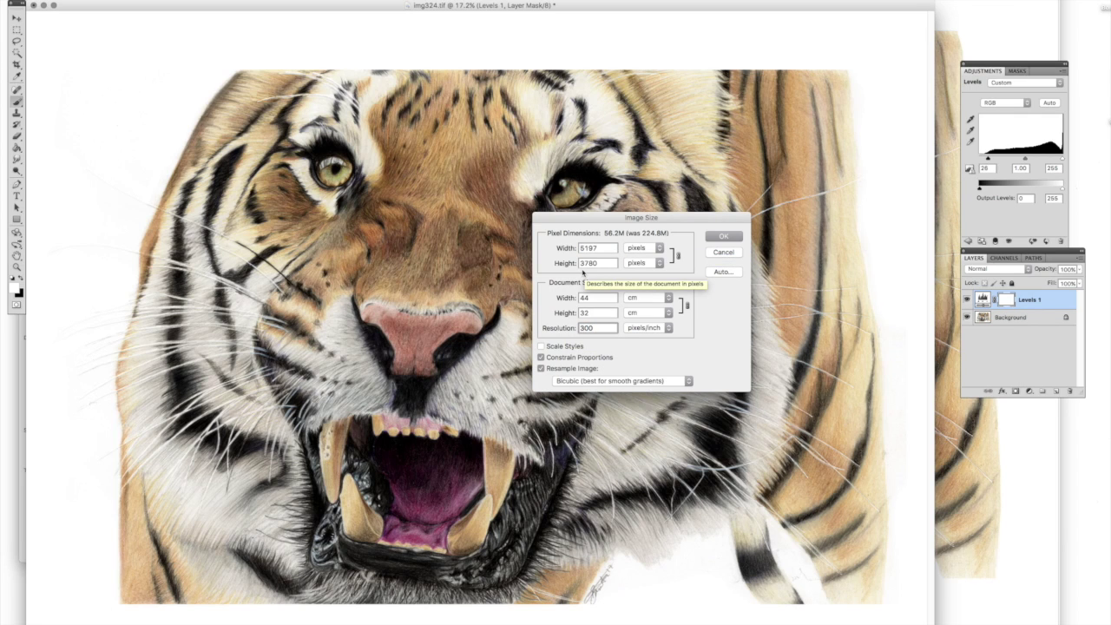